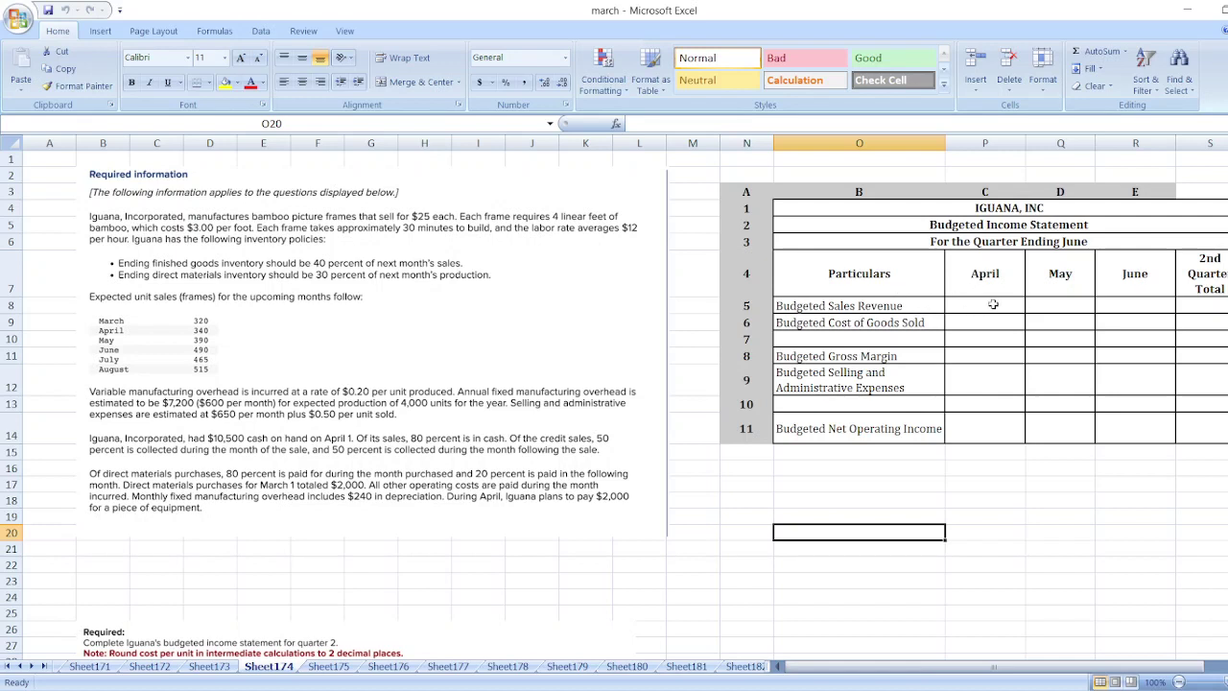
# Enter budgeted sales revenue as =390*25 for April and =490*25 for May, and start June's with 465 units
pyautogui.click(993, 304)
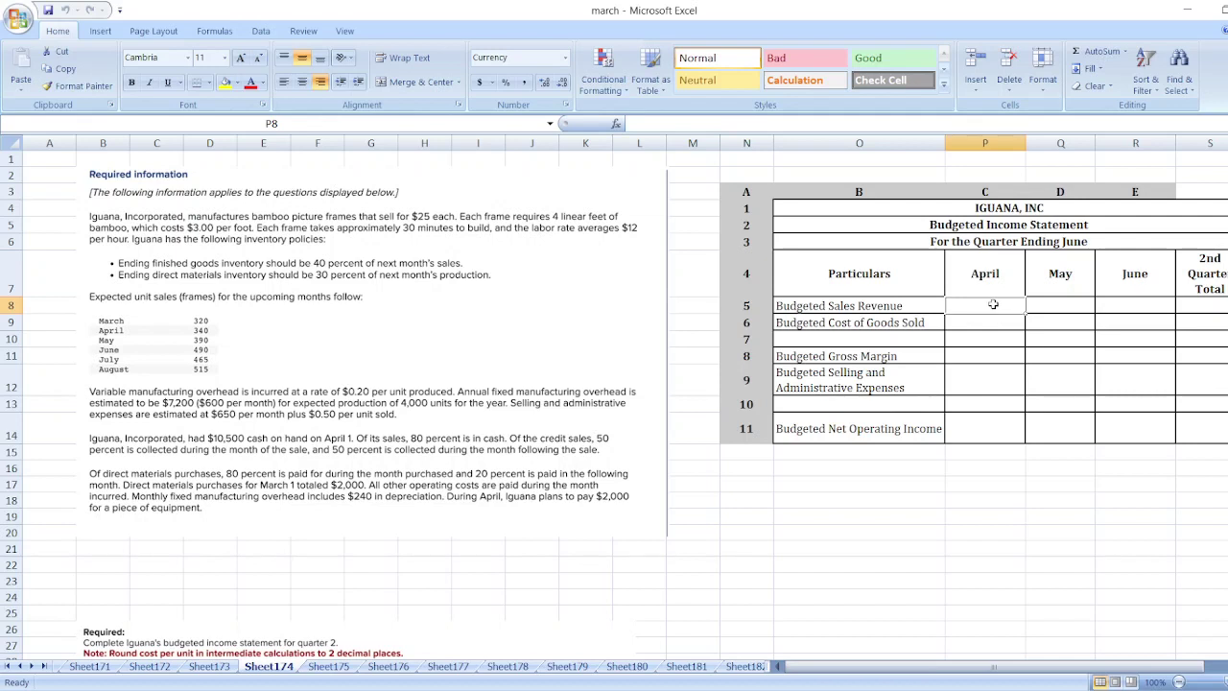
pyautogui.write('=')
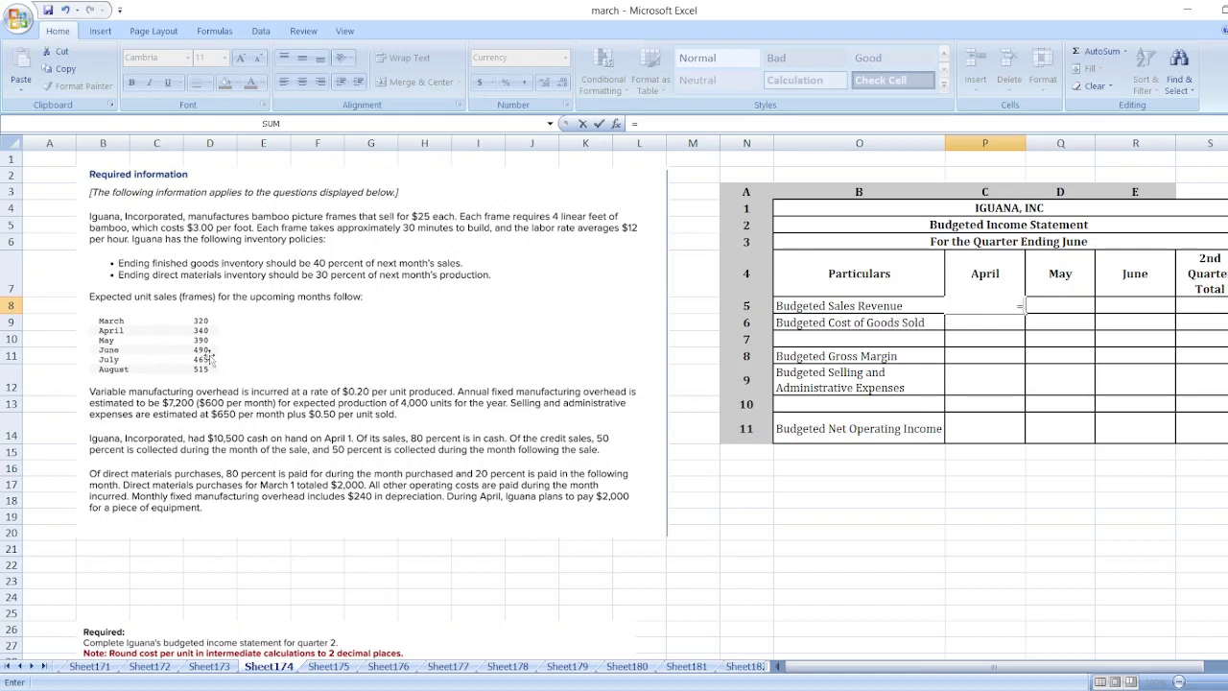
pyautogui.write('390*')
pyautogui.write('25')
pyautogui.press('Tab')
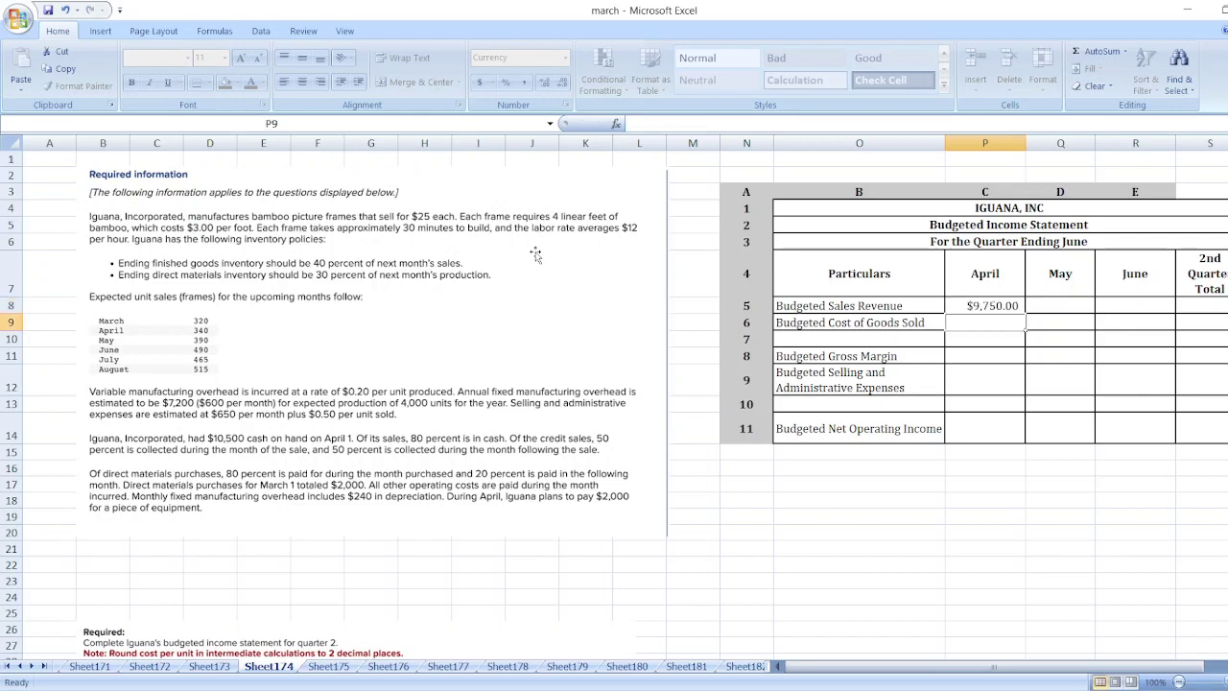
pyautogui.write('=')
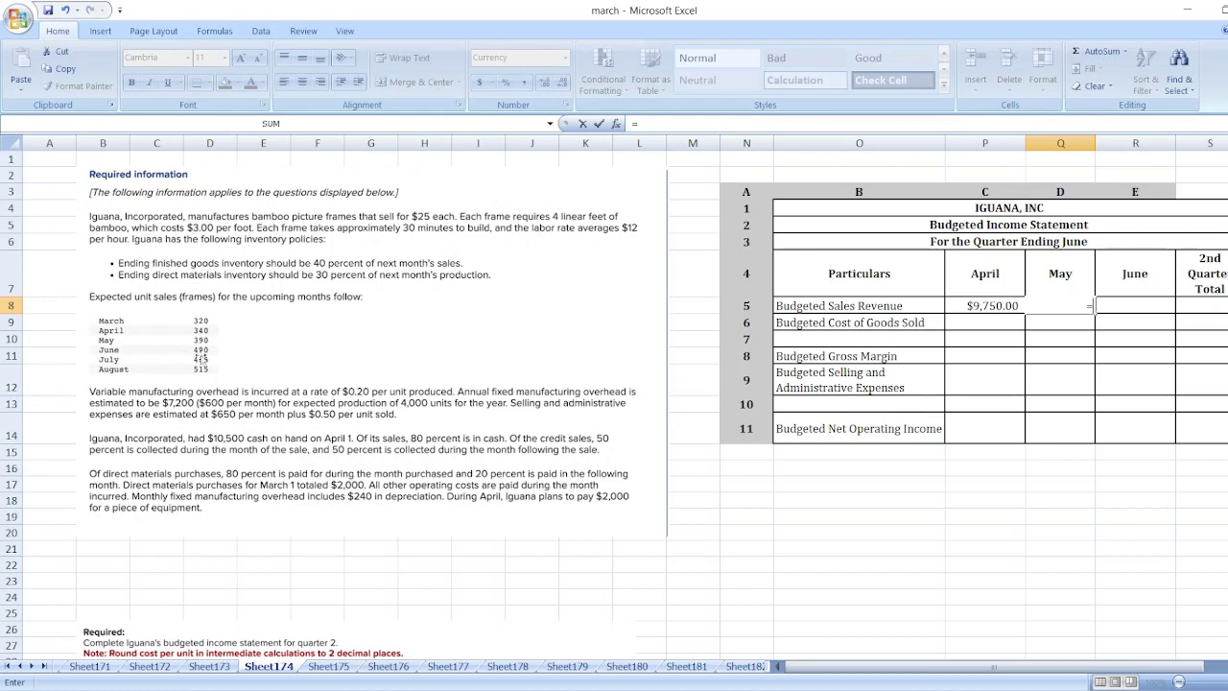
pyautogui.write('490*25')
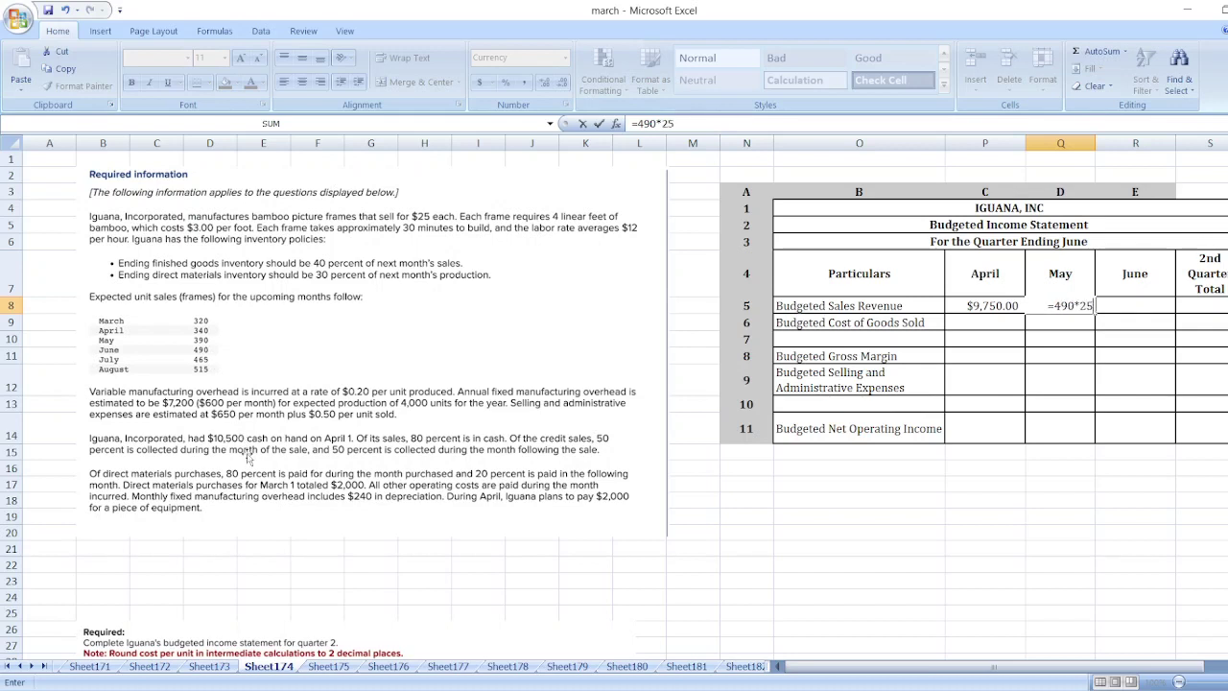
pyautogui.press('Tab')
pyautogui.write('=')
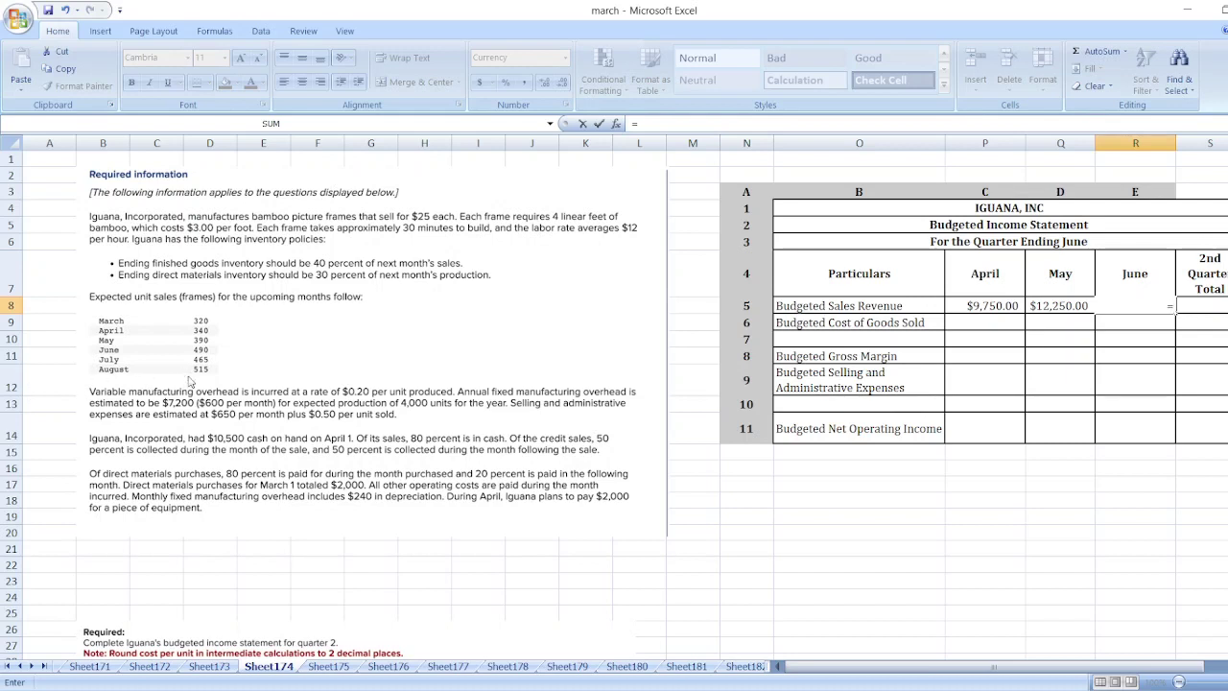
pyautogui.write('465*')
pyautogui.press('Escape')
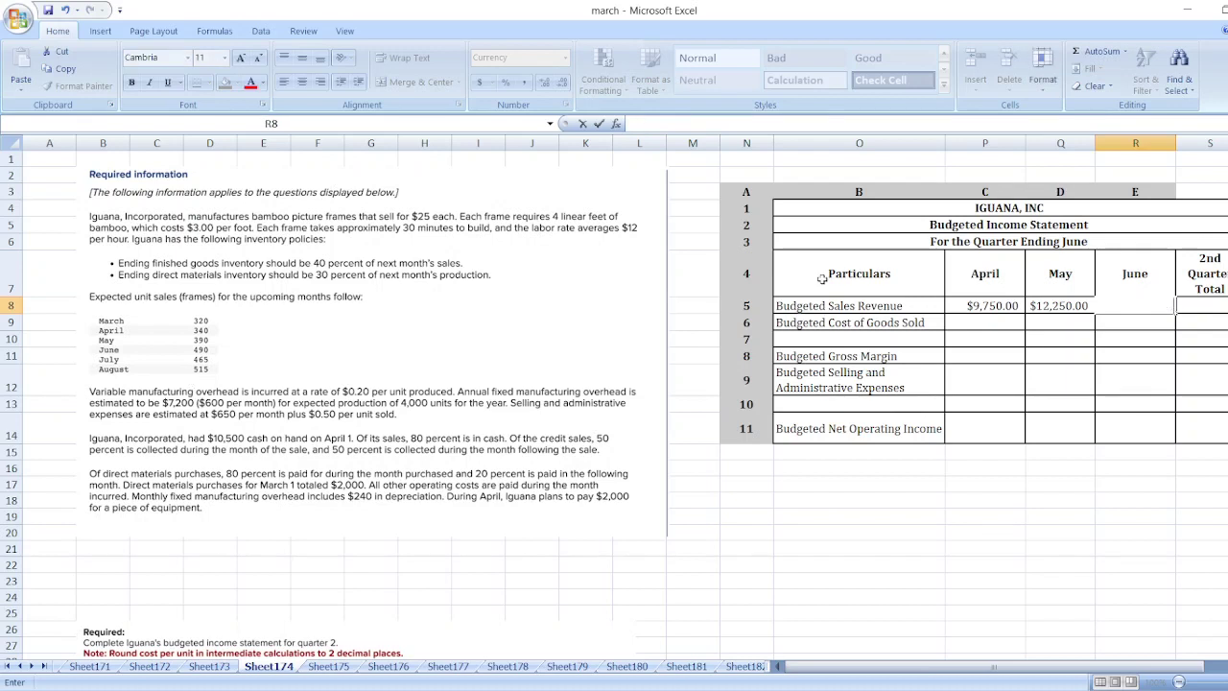
# Enter budgeted sales revenue as =340*25 for April, =390*25 for May and =490*25 for June
pyautogui.press('Left')
pyautogui.press('Left')
pyautogui.write('=')
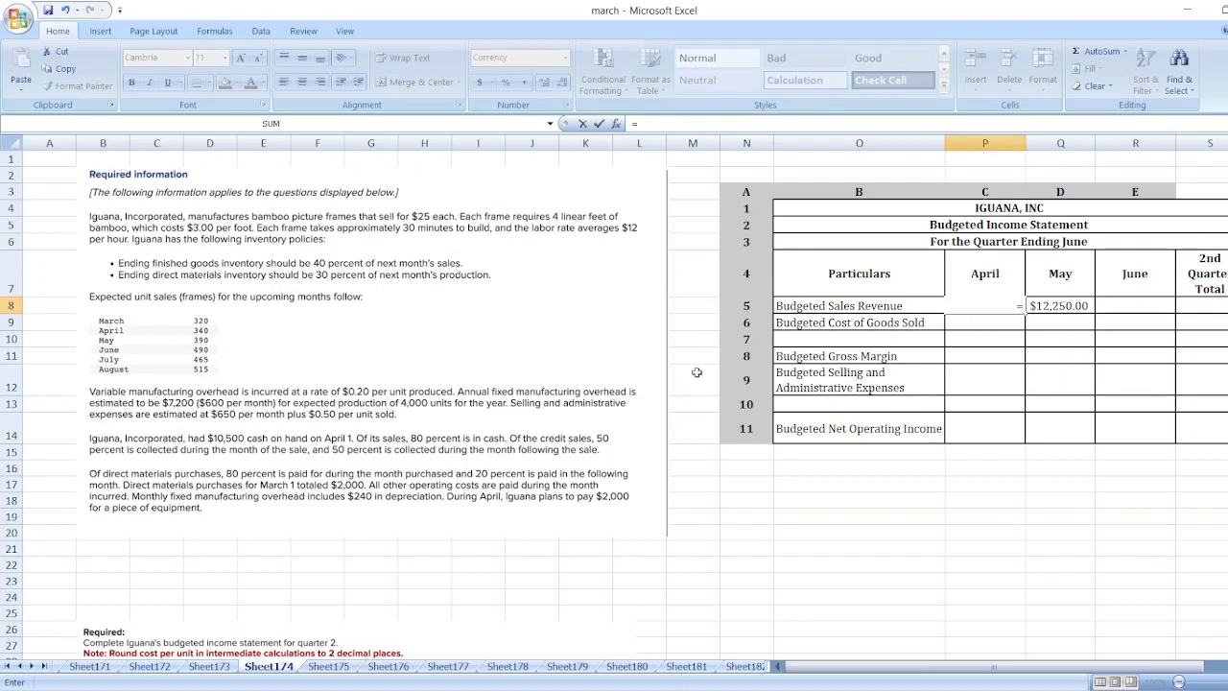
pyautogui.write('340*25')
pyautogui.press('Tab')
pyautogui.write('=')
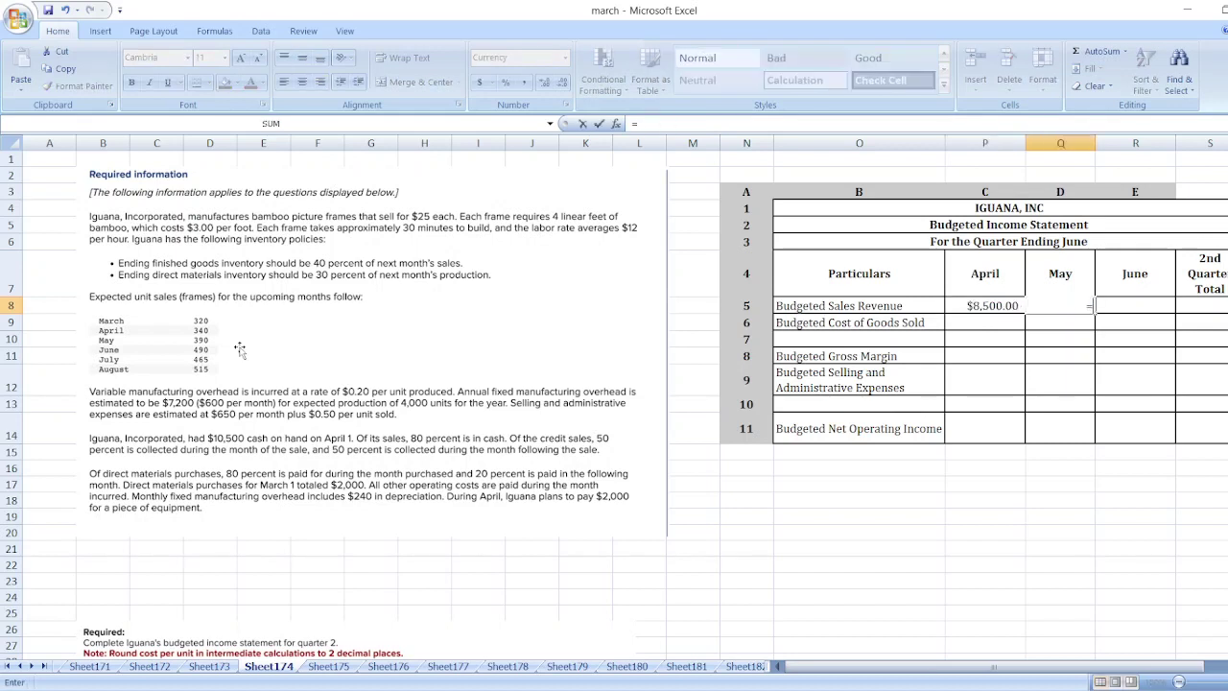
pyautogui.write('390*2')
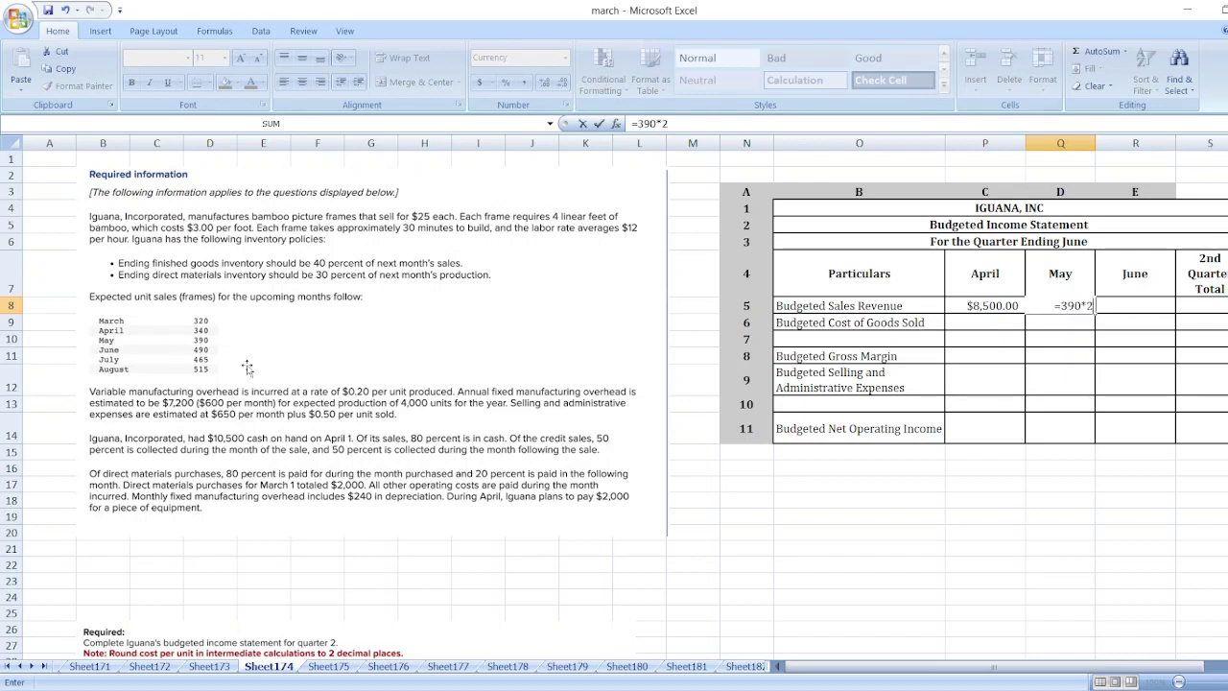
pyautogui.write('5')
pyautogui.press('Tab')
pyautogui.write('=')
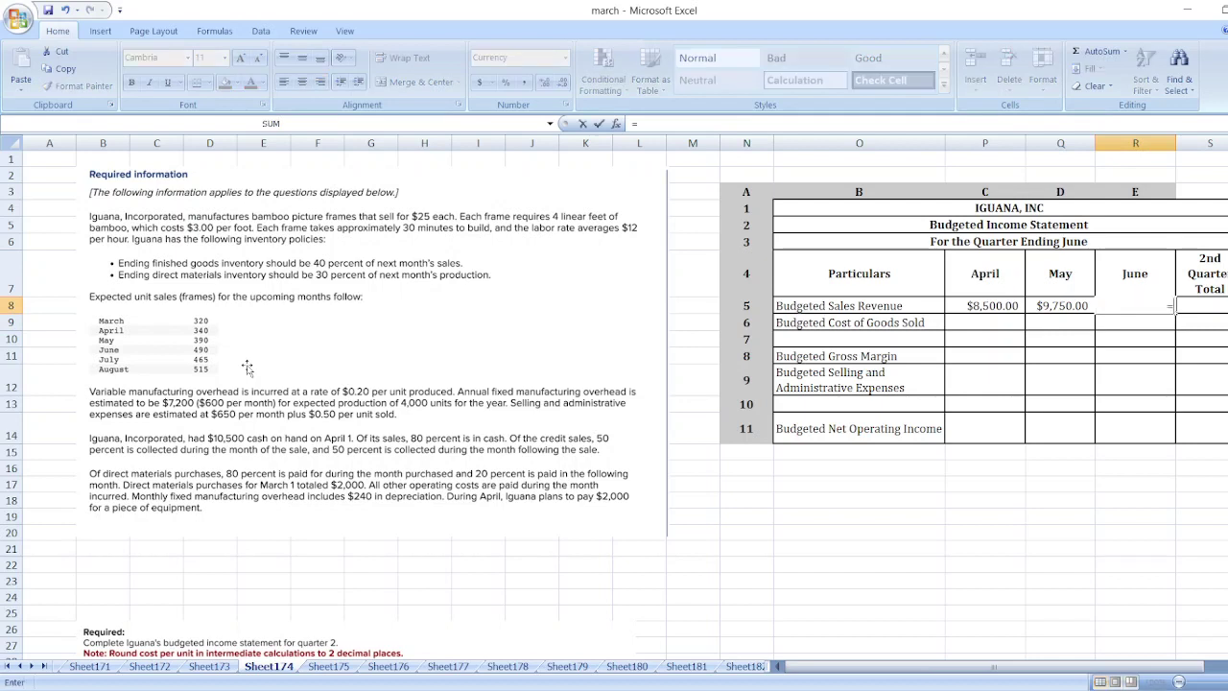
pyautogui.write('490*25')
pyautogui.press('Tab')
# Total the budgeted sales revenue for the 2nd quarter by summing P8:R8
pyautogui.write('=sum(')
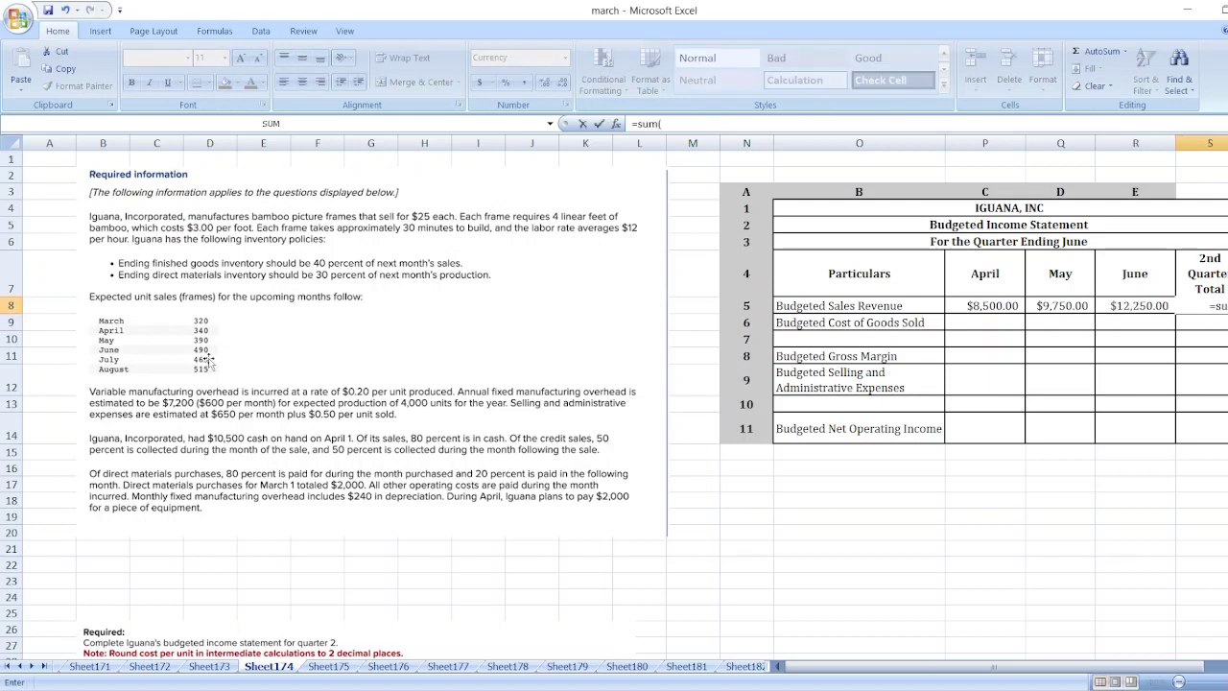
pyautogui.click(958, 307)
pyautogui.hotkey('shift', 'Right')
pyautogui.hotkey('shift', 'Right')
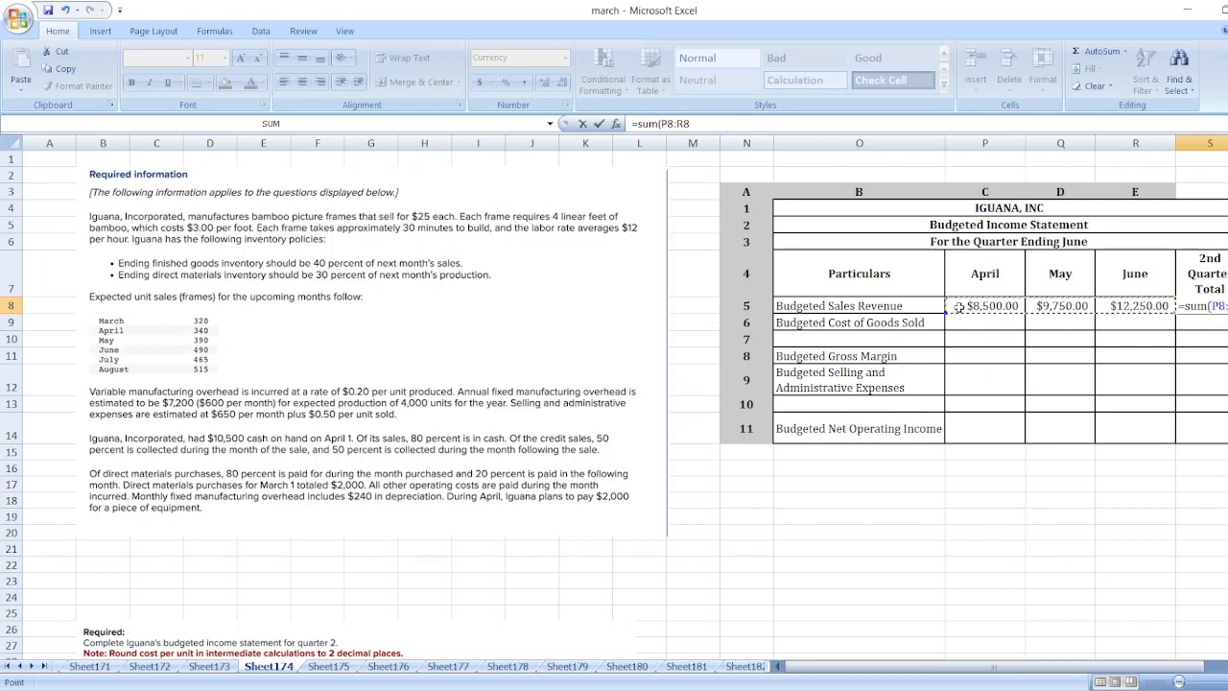
pyautogui.write(')')
pyautogui.press('Return')
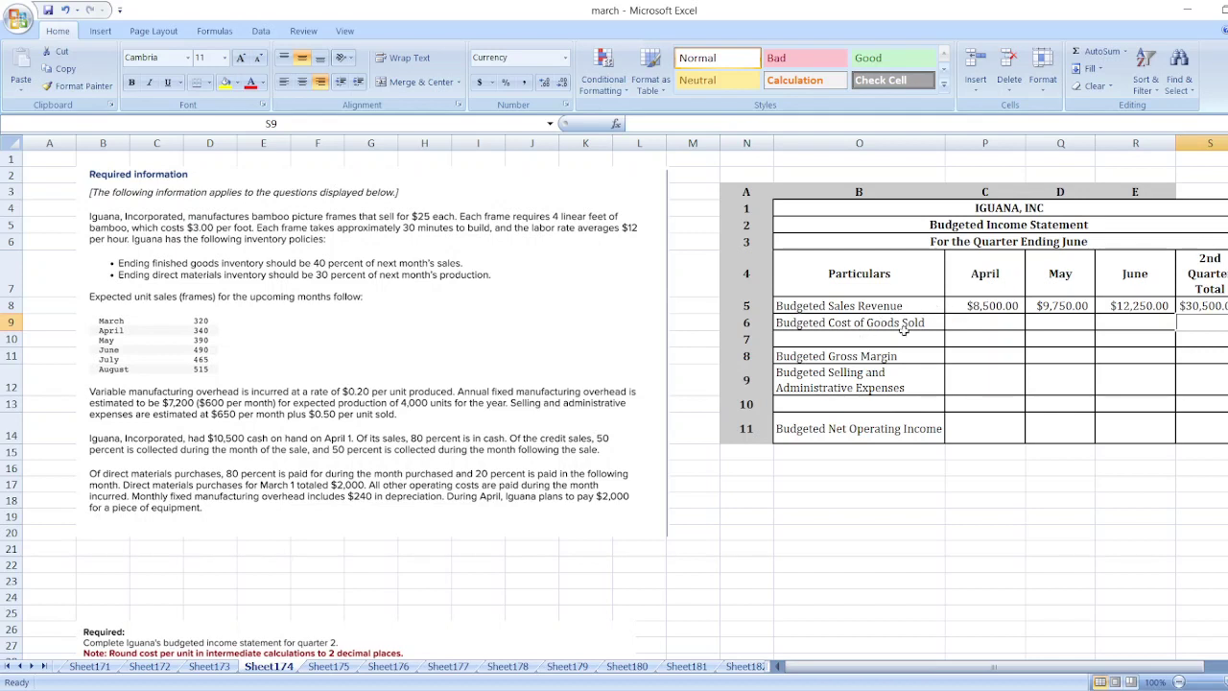
pyautogui.click(1010, 329)
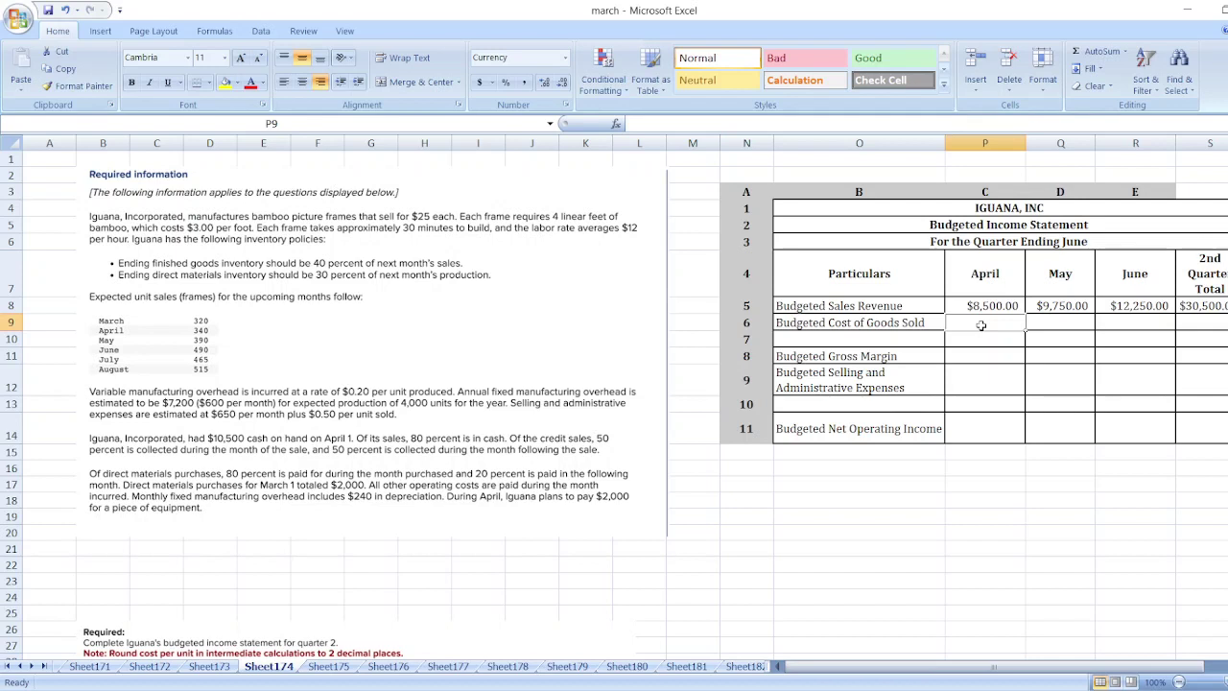
pyautogui.write('=')
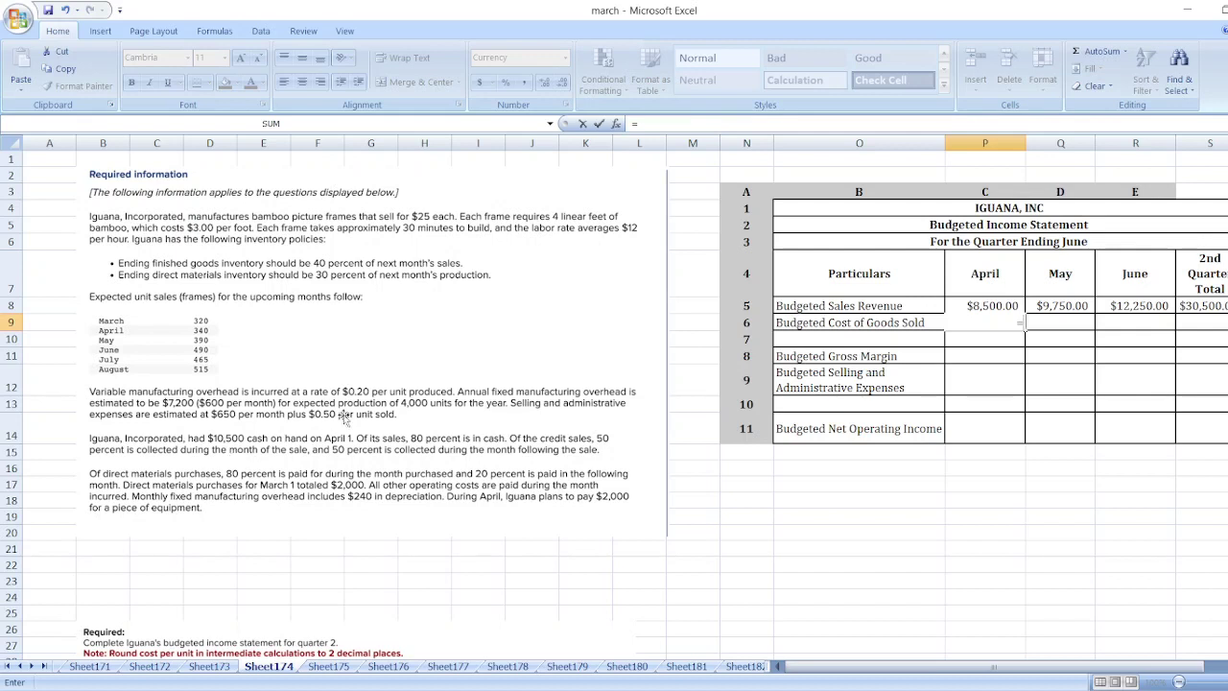
pyautogui.press('Escape')
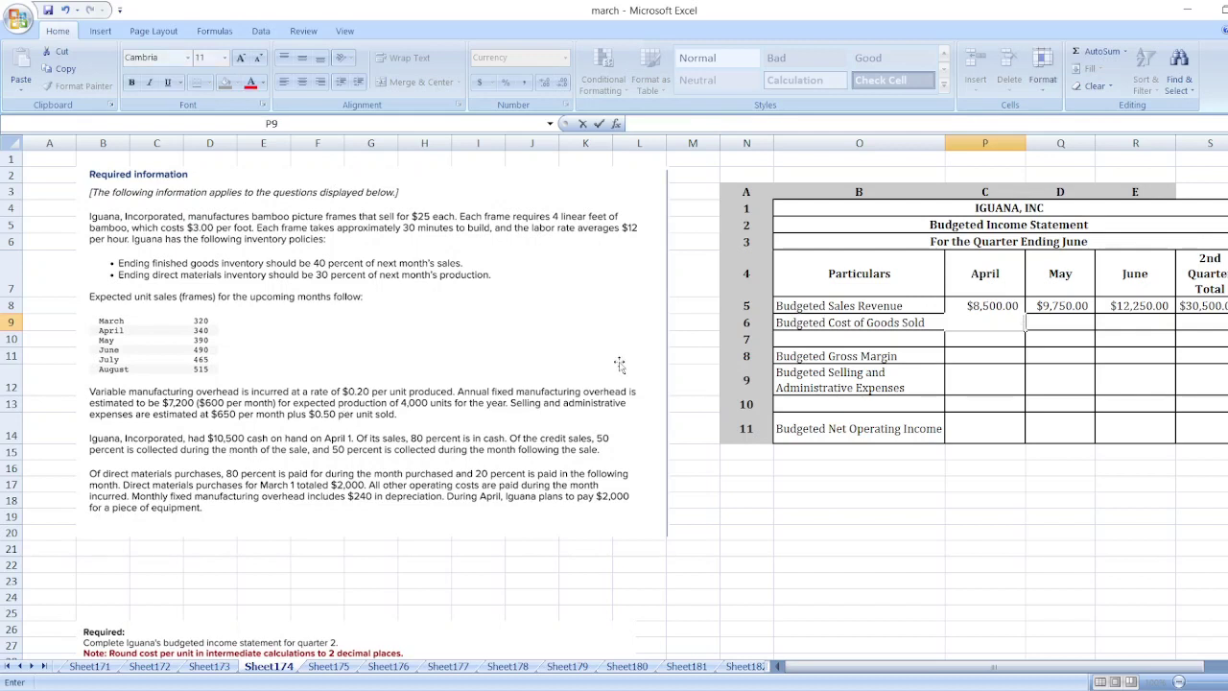
# Write "Cost of Goods Sold per Unit = (3*4)+(12*0.30/0.60)+0.20+(7200/4000) = $20 per unit" in cell O17 below the statement
pyautogui.click(823, 479)
pyautogui.write('Co')
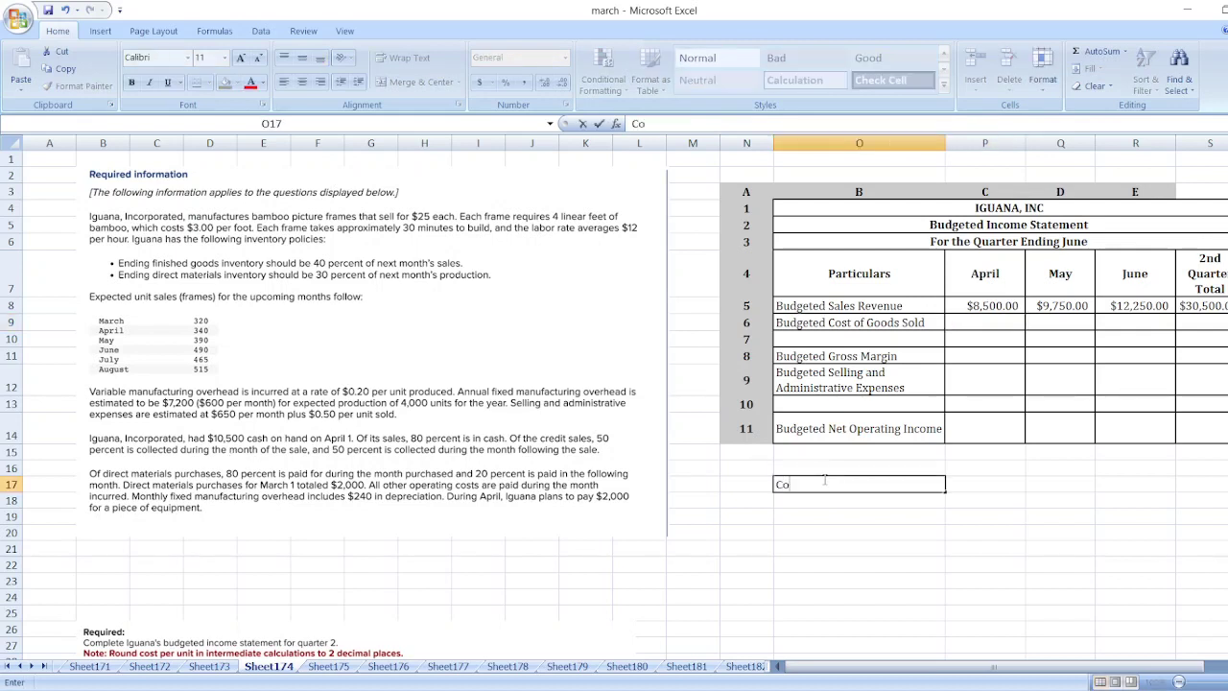
pyautogui.write('st ofg')
pyautogui.press('BackSpace')
pyautogui.write('Goods So')
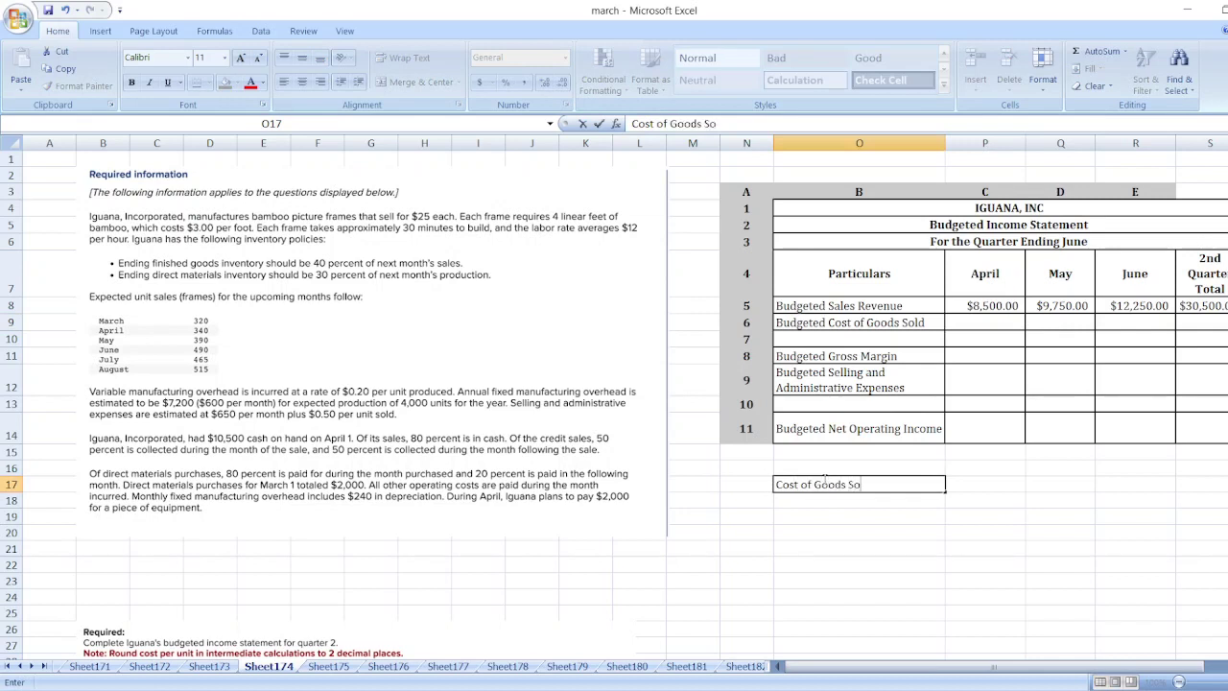
pyautogui.write('ld per Unit =')
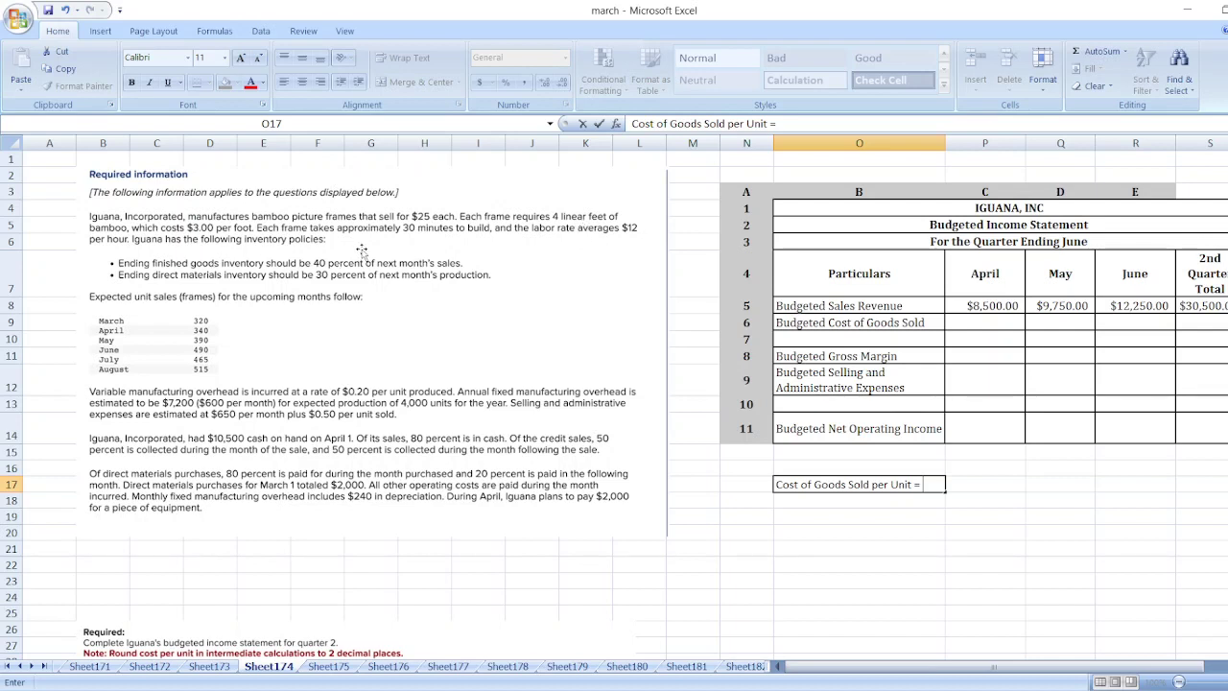
pyautogui.write('(3*4)')
pyautogui.write('+(12')
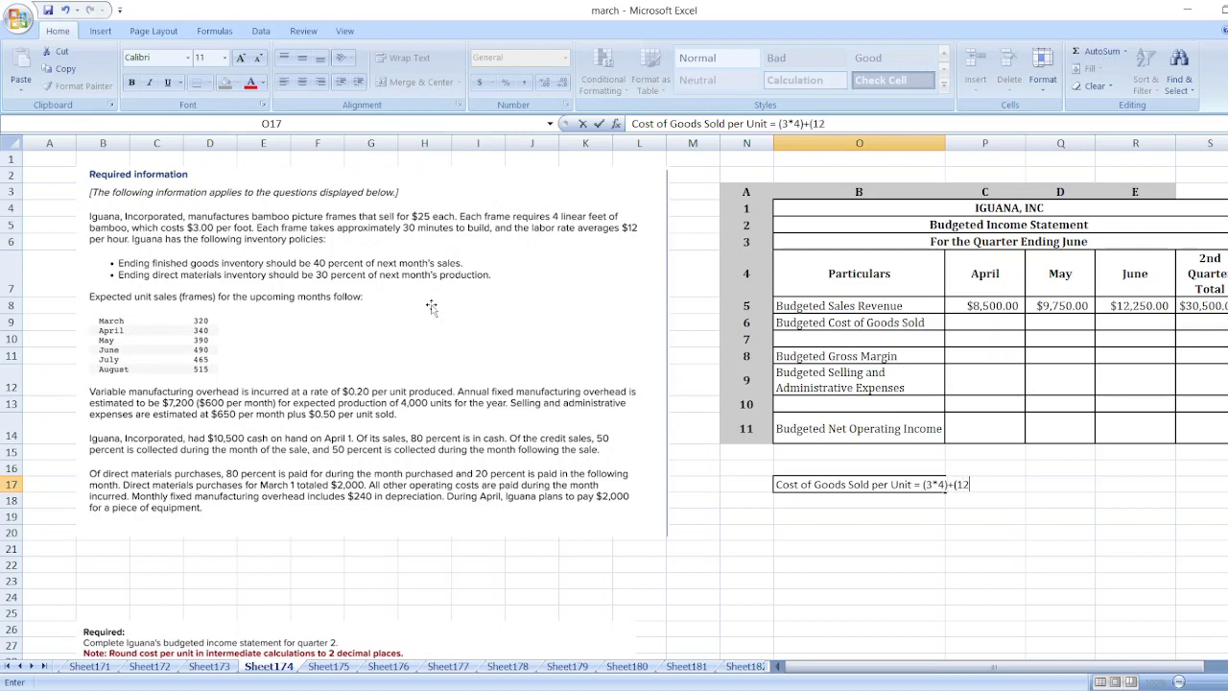
pyautogui.write('*0.30/0.60)')
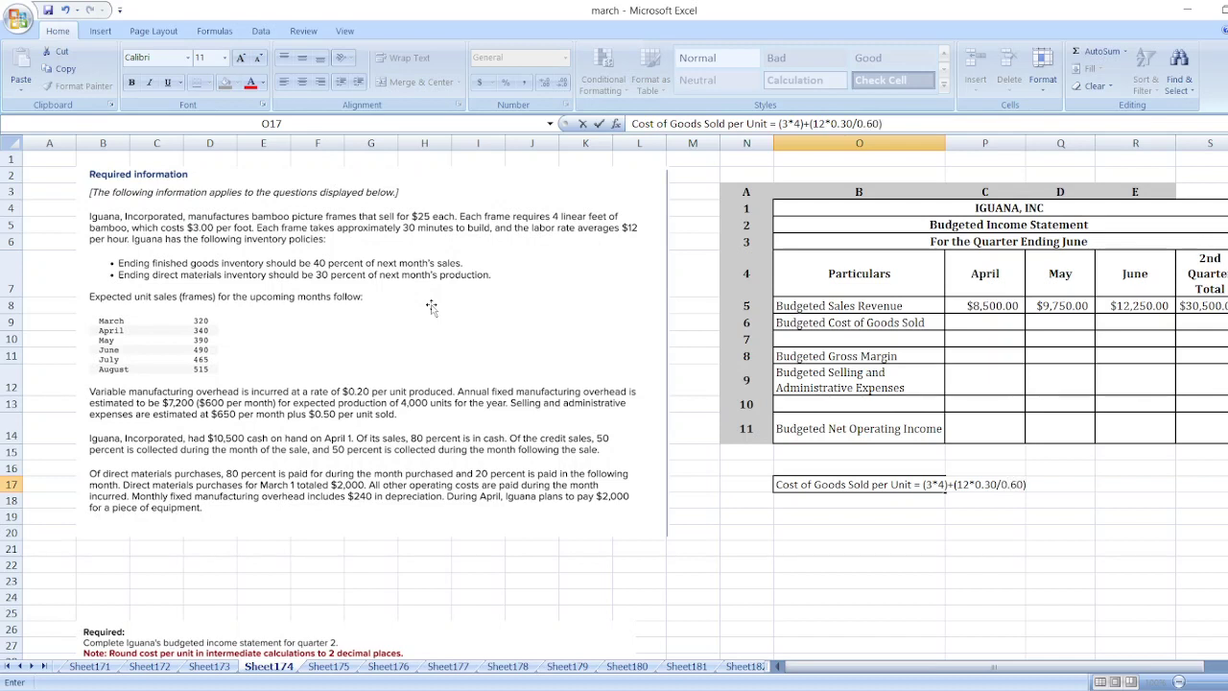
pyautogui.write('+')
pyautogui.write('0.20+')
pyautogui.write('(7200')
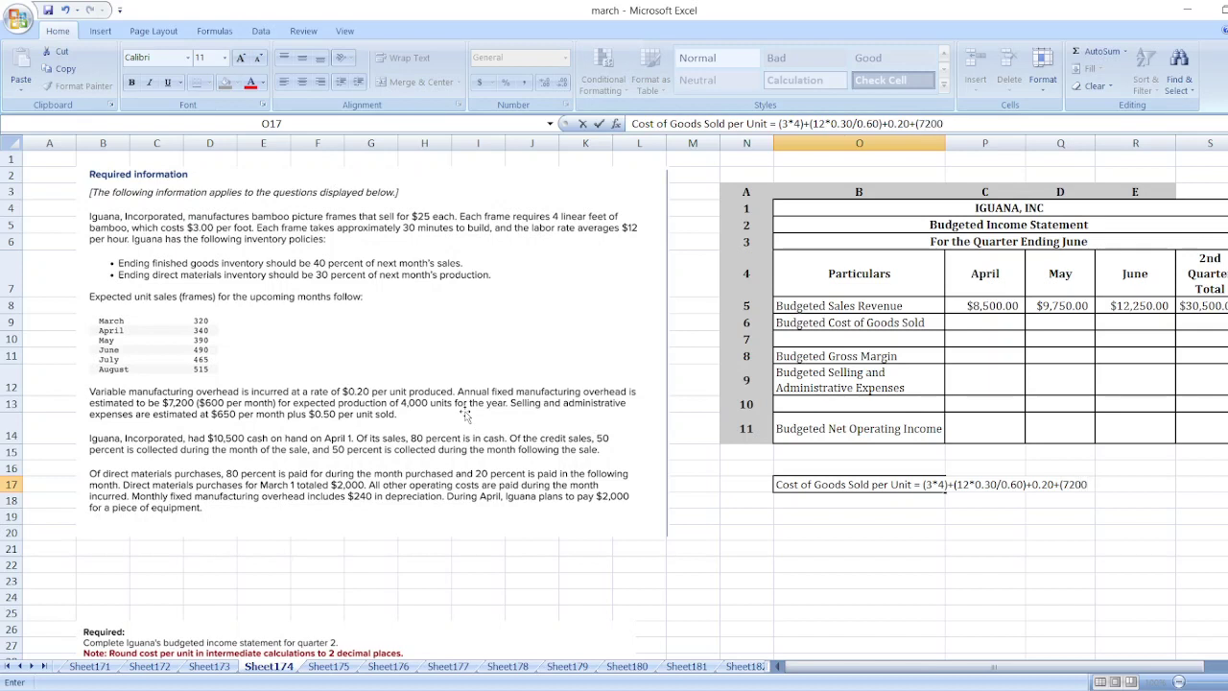
pyautogui.write('/4000) = $20')
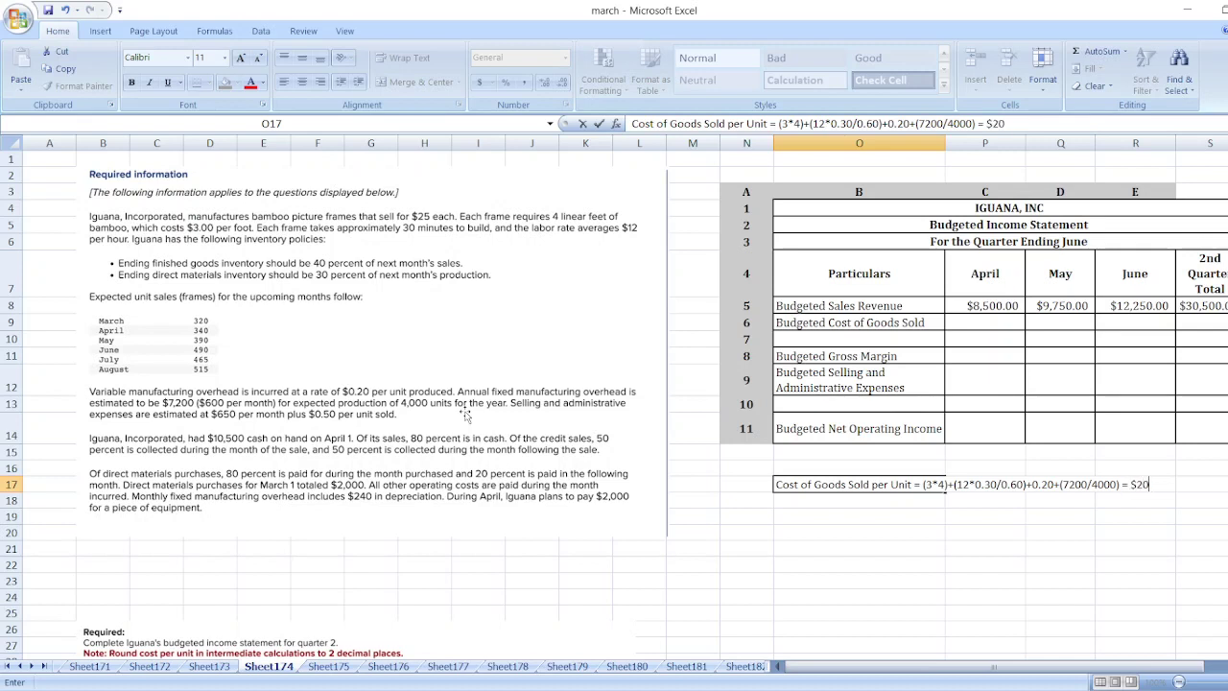
pyautogui.write(' per unit')
pyautogui.press('Return')
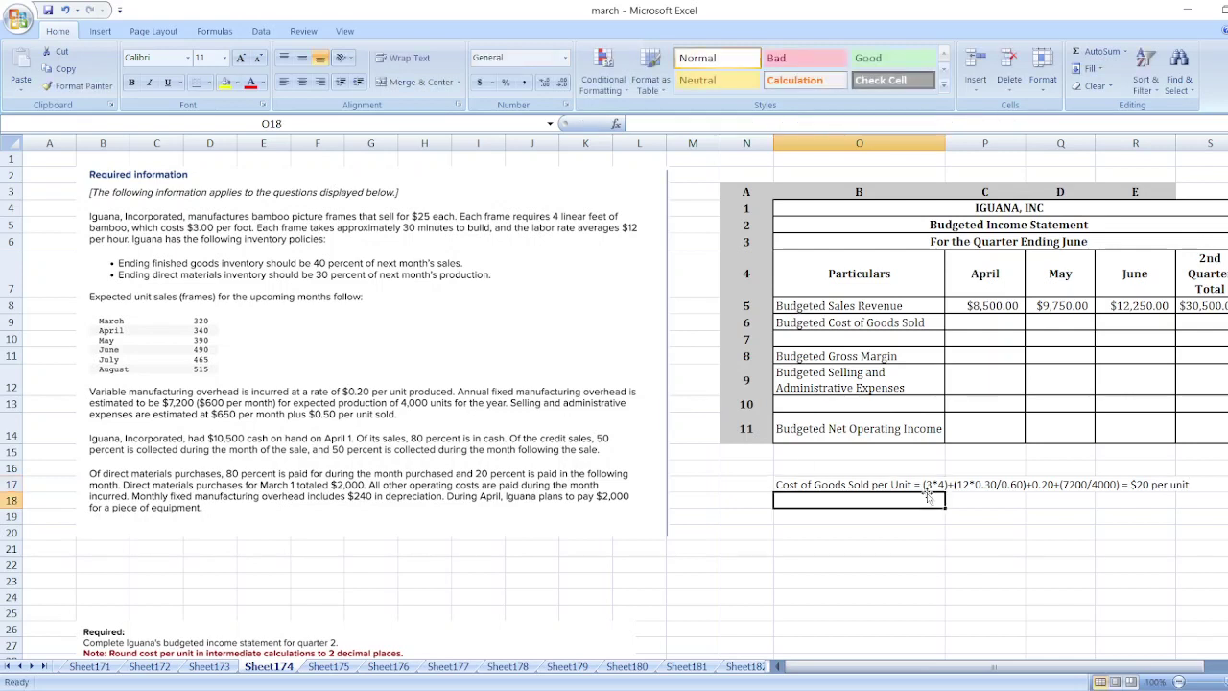
# Check the unit cost by evaluating a copy of the calculation, =(3*4)+(12*0.30/0.60)+0.20+(7200/4000), in O24, and clear that cell
pyautogui.click(928, 482)
pyautogui.doubleClick(928, 482)
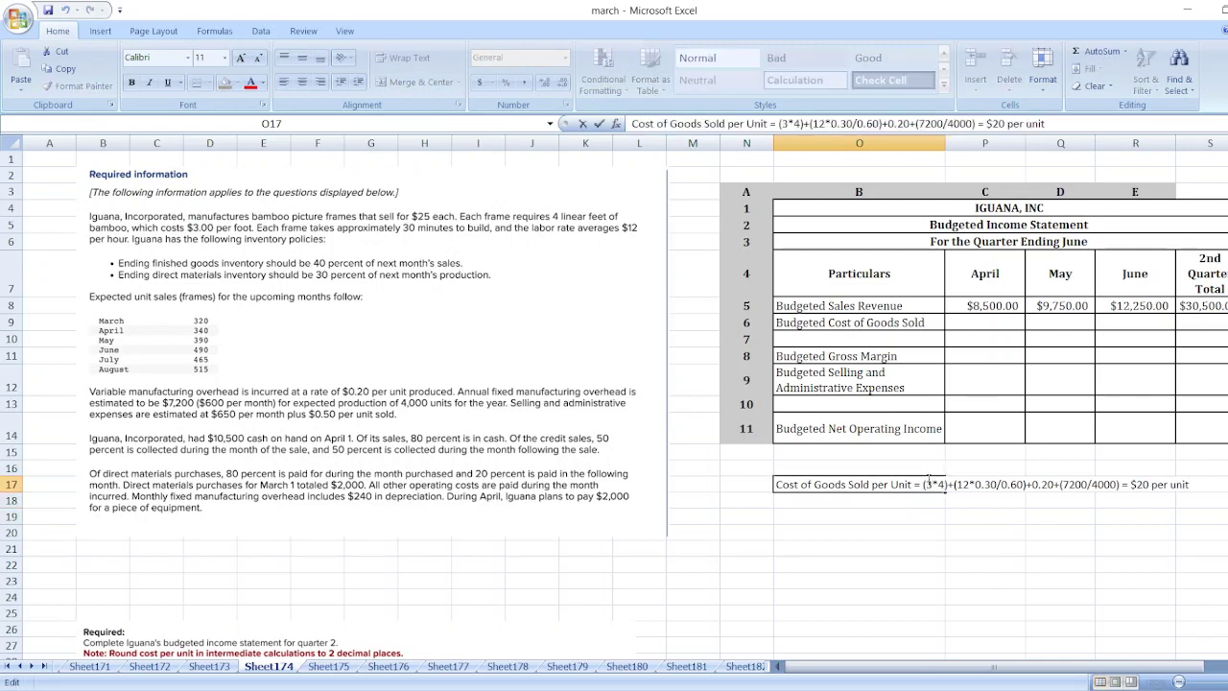
pyautogui.hotkey('shift', 'End')
pyautogui.click(849, 592)
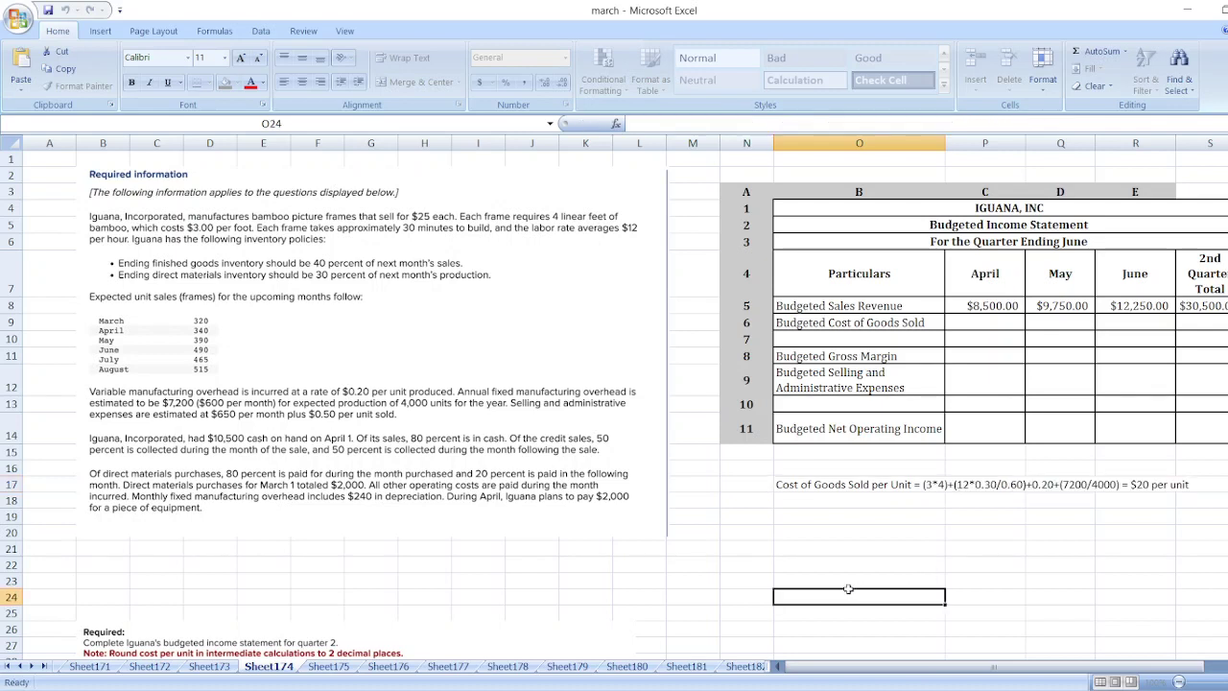
pyautogui.hotkey('ctrl', 'v')
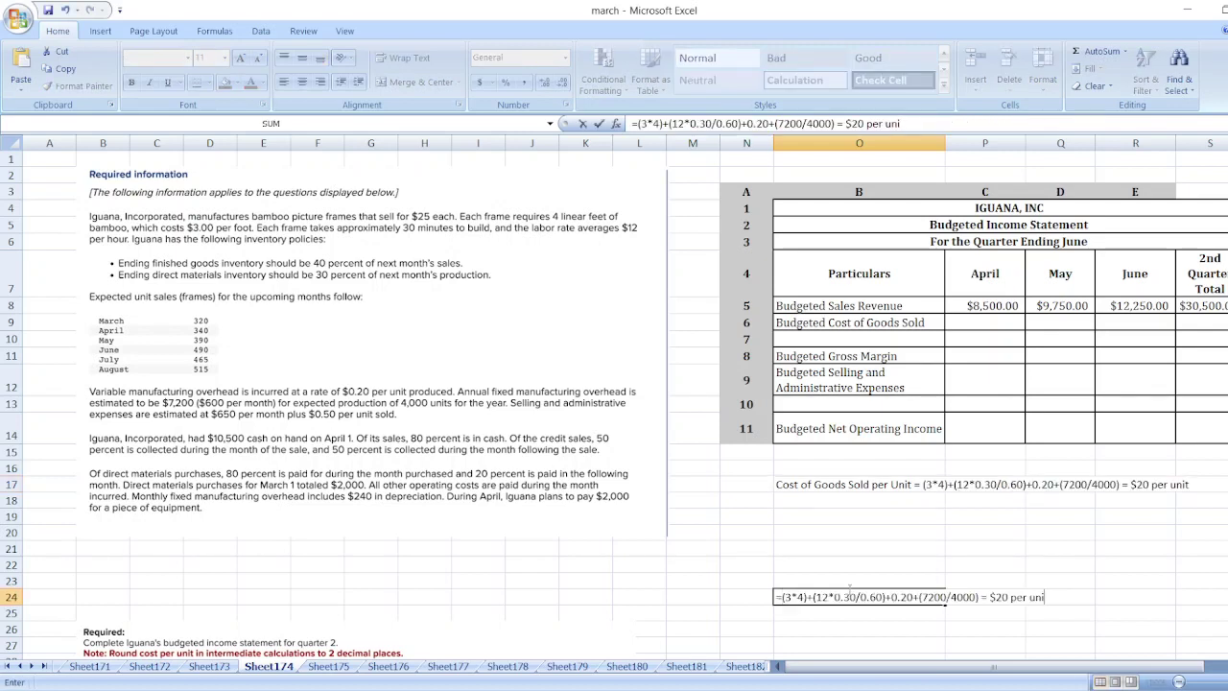
pyautogui.press('BackSpace')
pyautogui.press('BackSpace')
pyautogui.press('BackSpace')
pyautogui.press('BackSpace')
pyautogui.press('BackSpace')
pyautogui.press('BackSpace')
pyautogui.press('BackSpace')
pyautogui.press('BackSpace')
pyautogui.press('BackSpace')
pyautogui.press('BackSpace')
pyautogui.press('BackSpace')
pyautogui.press('BackSpace')
pyautogui.press('BackSpace')
pyautogui.press('BackSpace')
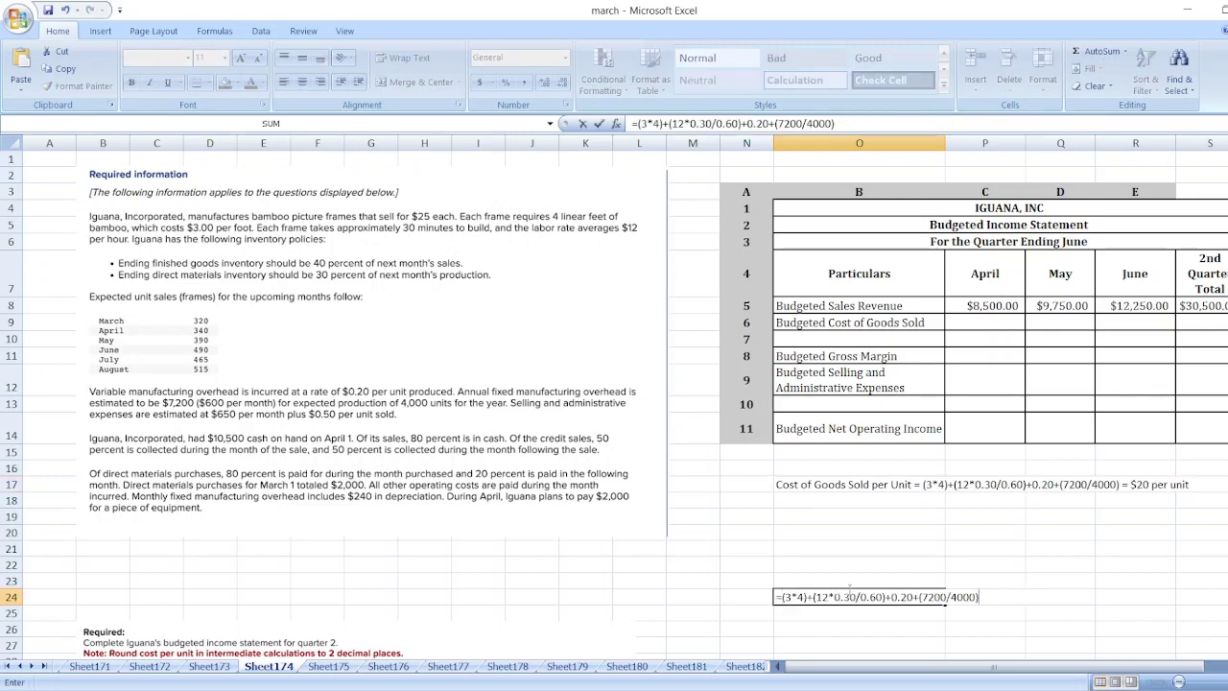
pyautogui.press('Return')
pyautogui.click(849, 589)
pyautogui.press('BackSpace')
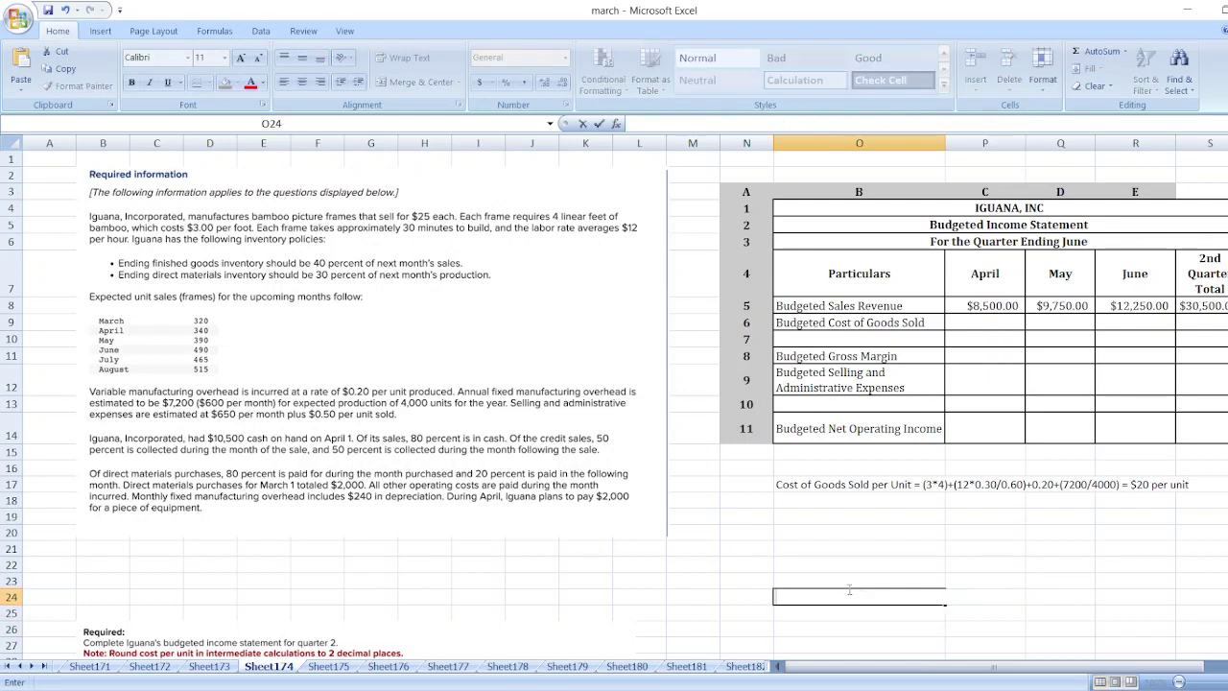
# Make the cost of goods sold per unit note in O17 bold
pyautogui.click(881, 487)
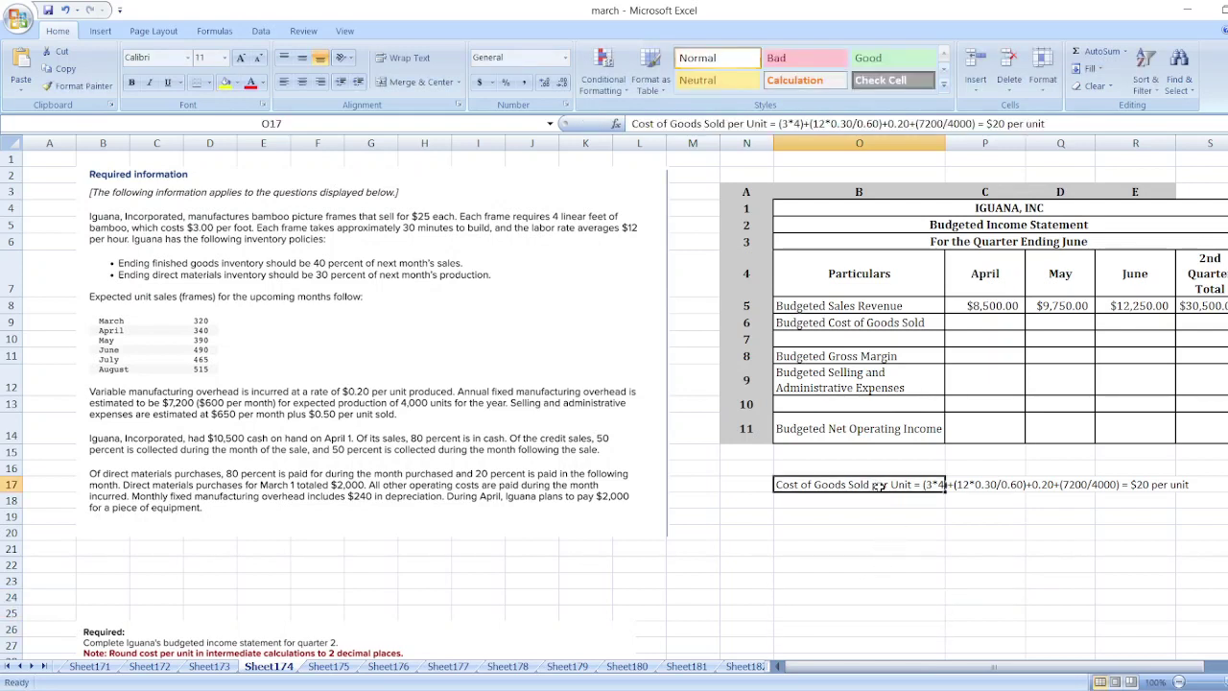
pyautogui.hotkey('ctrl', 'b')
pyautogui.click(892, 531)
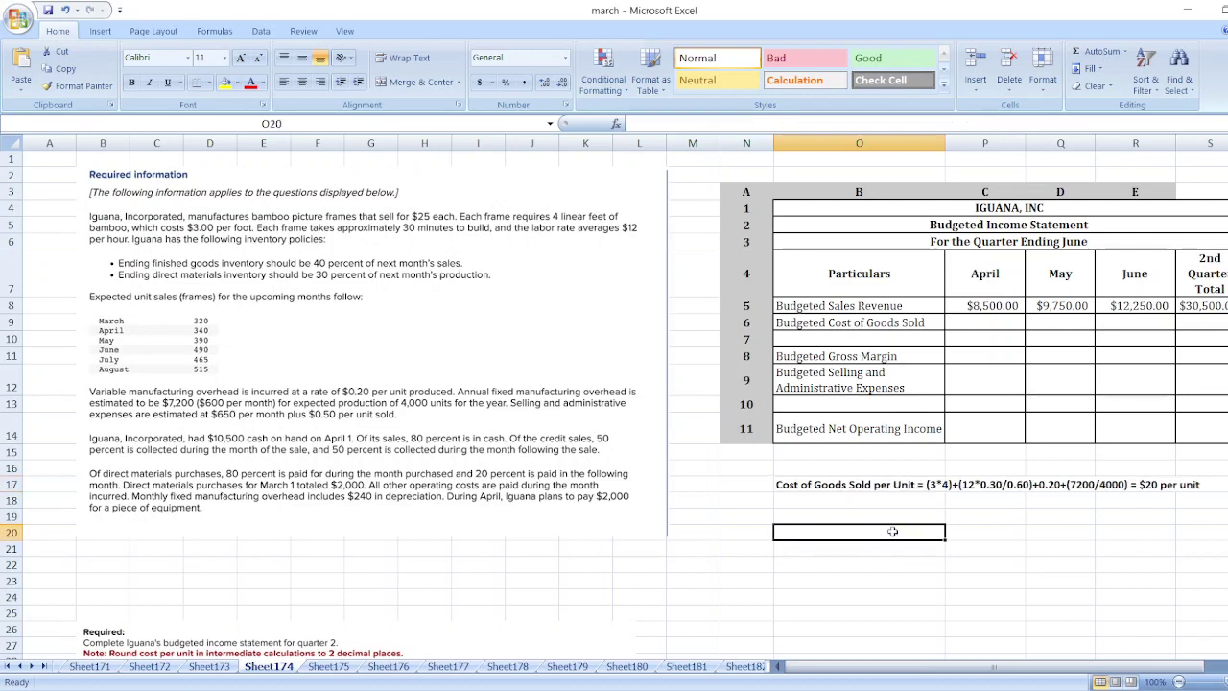
# Calculate the budgeted cost of goods sold as =340*20 for April, =390*20 for May and =490*20 for June
pyautogui.click(975, 323)
pyautogui.write('=34')
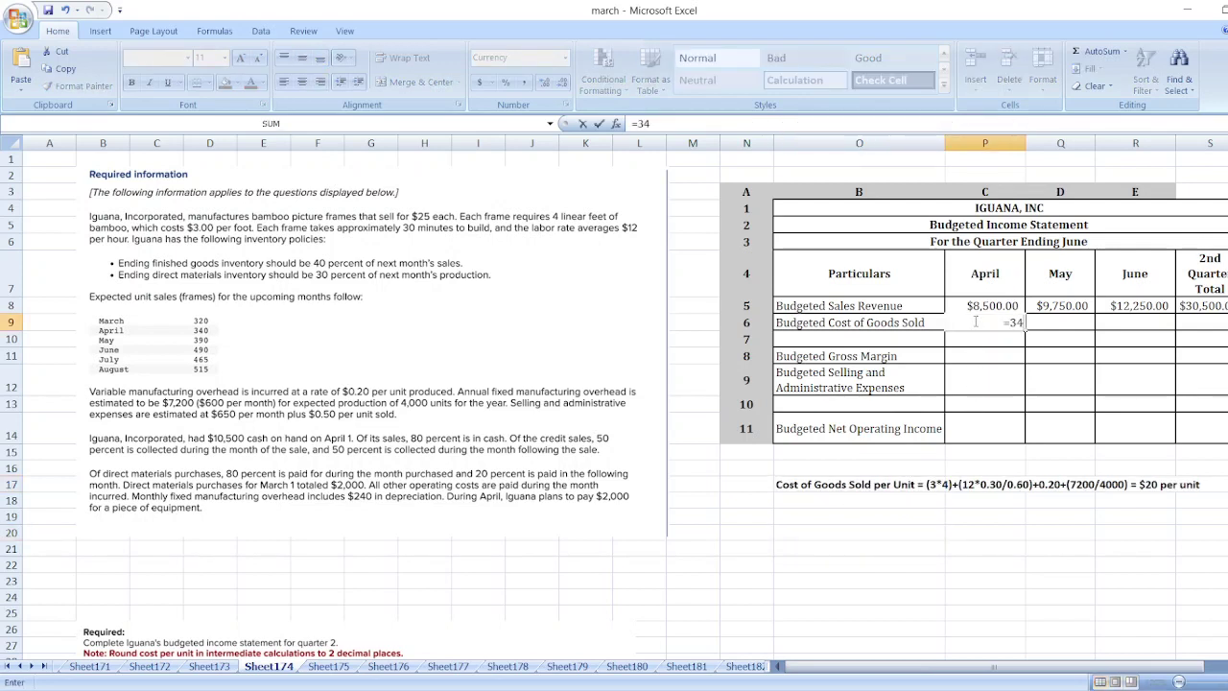
pyautogui.write('0*20')
pyautogui.press('Tab')
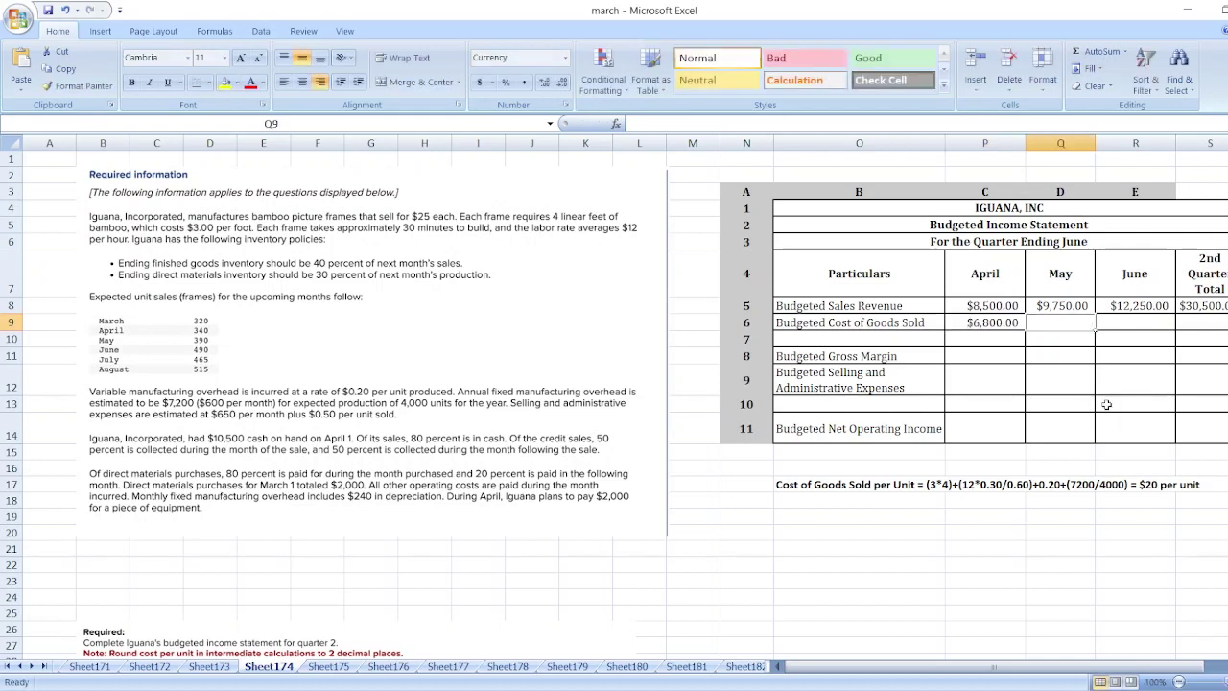
pyautogui.write('=390*20')
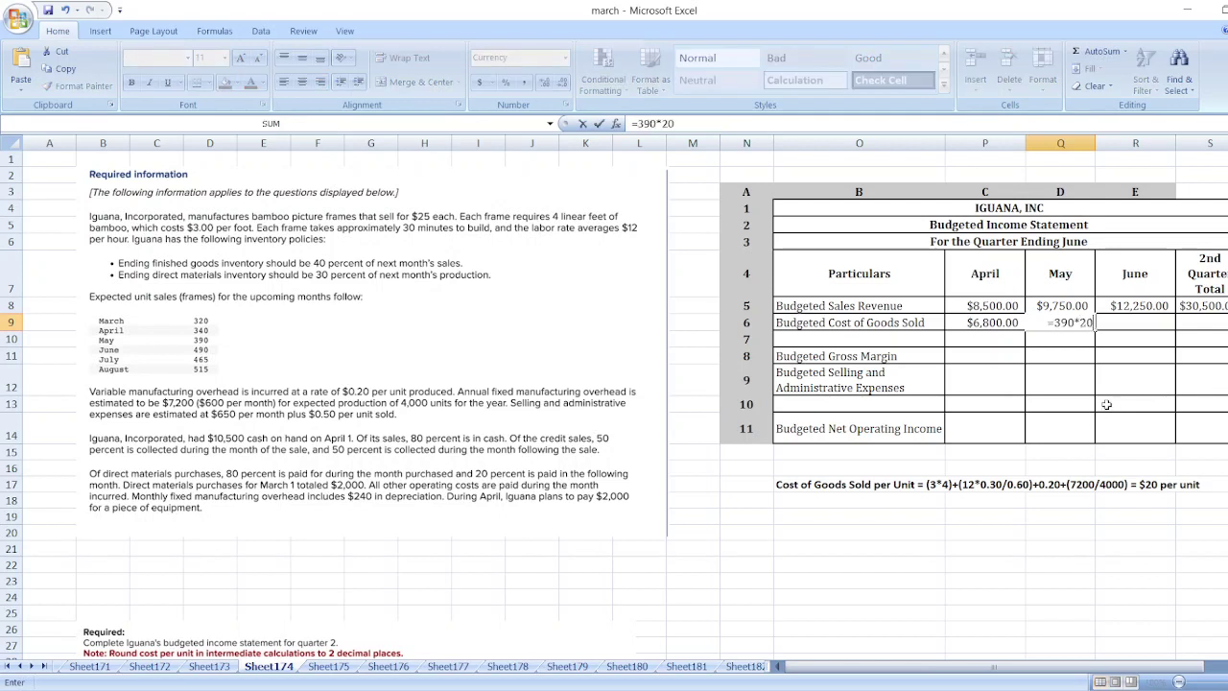
pyautogui.press('Tab')
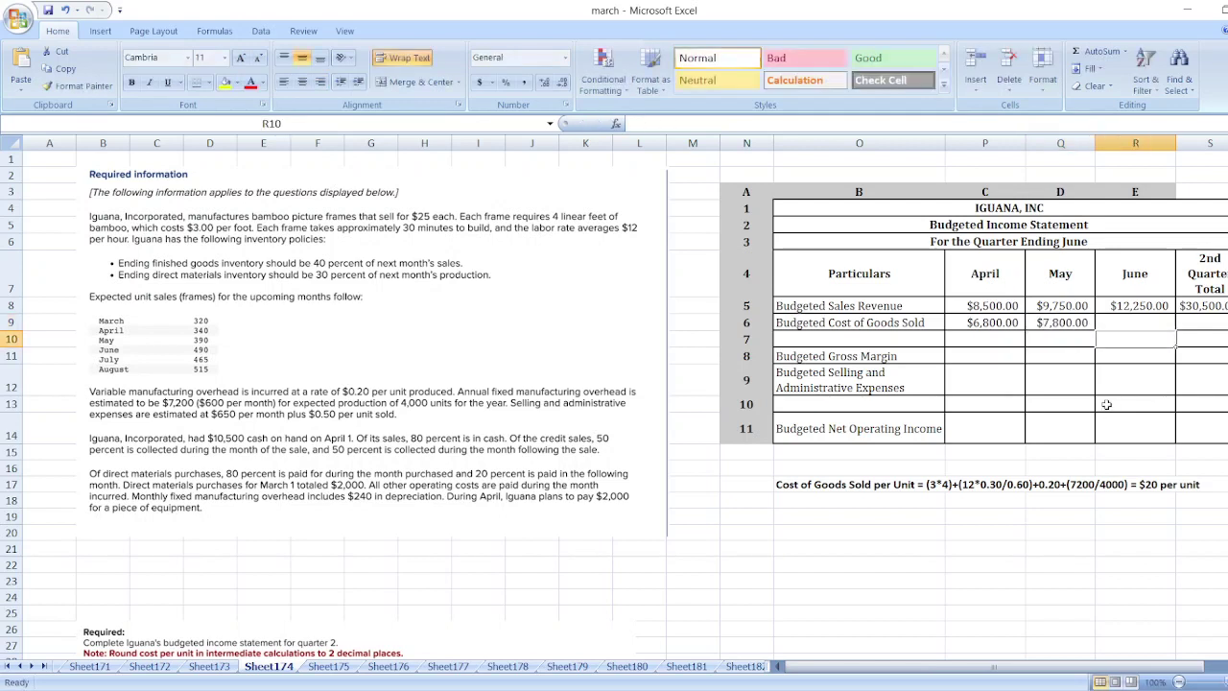
pyautogui.write('=490*20')
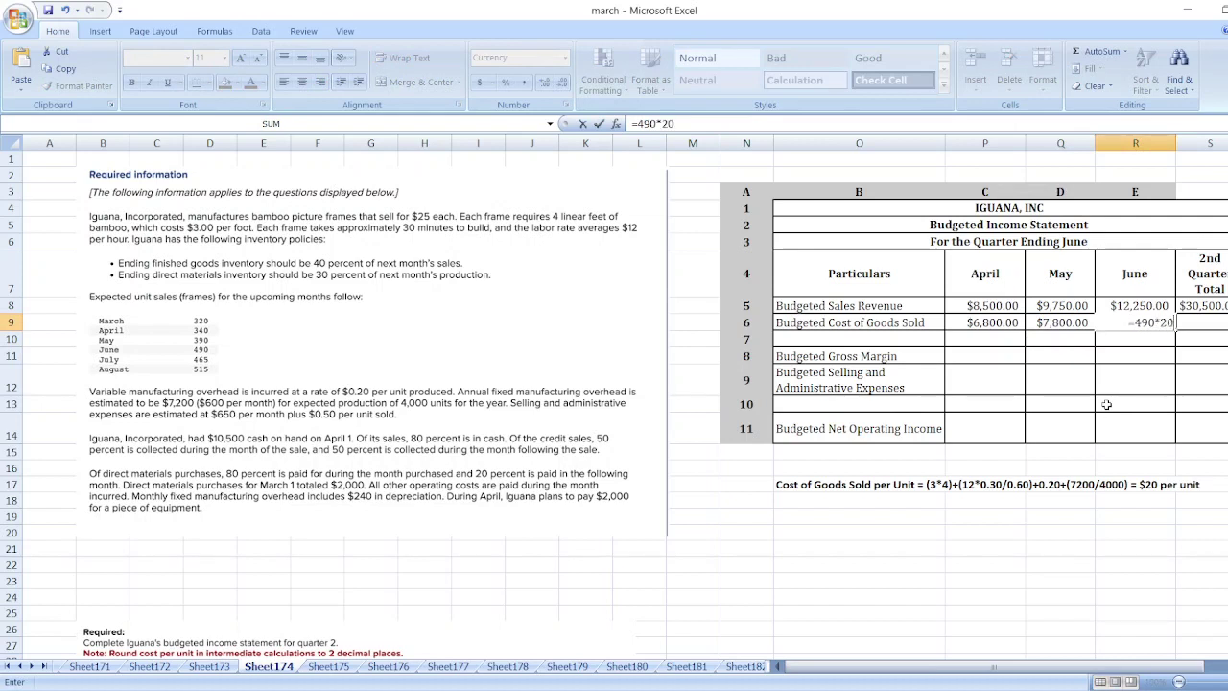
pyautogui.press('Return')
# Total the budgeted cost of goods sold for the 2nd quarter in S9 by summing P9:R9
pyautogui.press('Up')
pyautogui.press('Right')
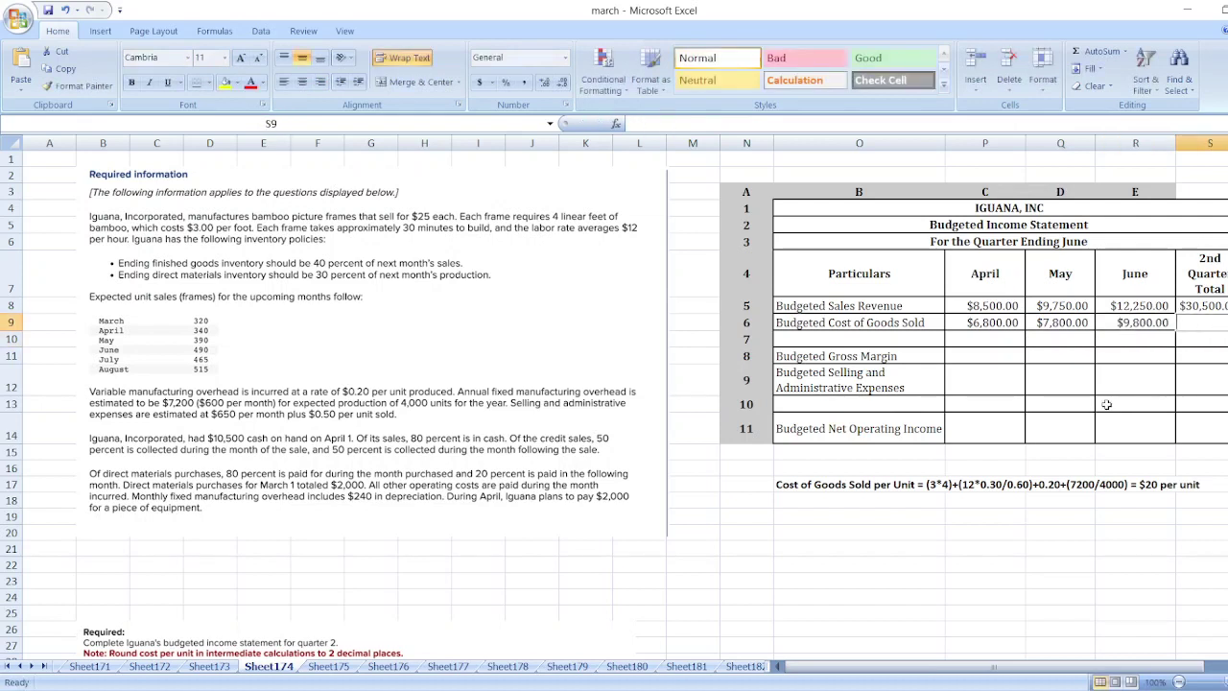
pyautogui.write('=sum(')
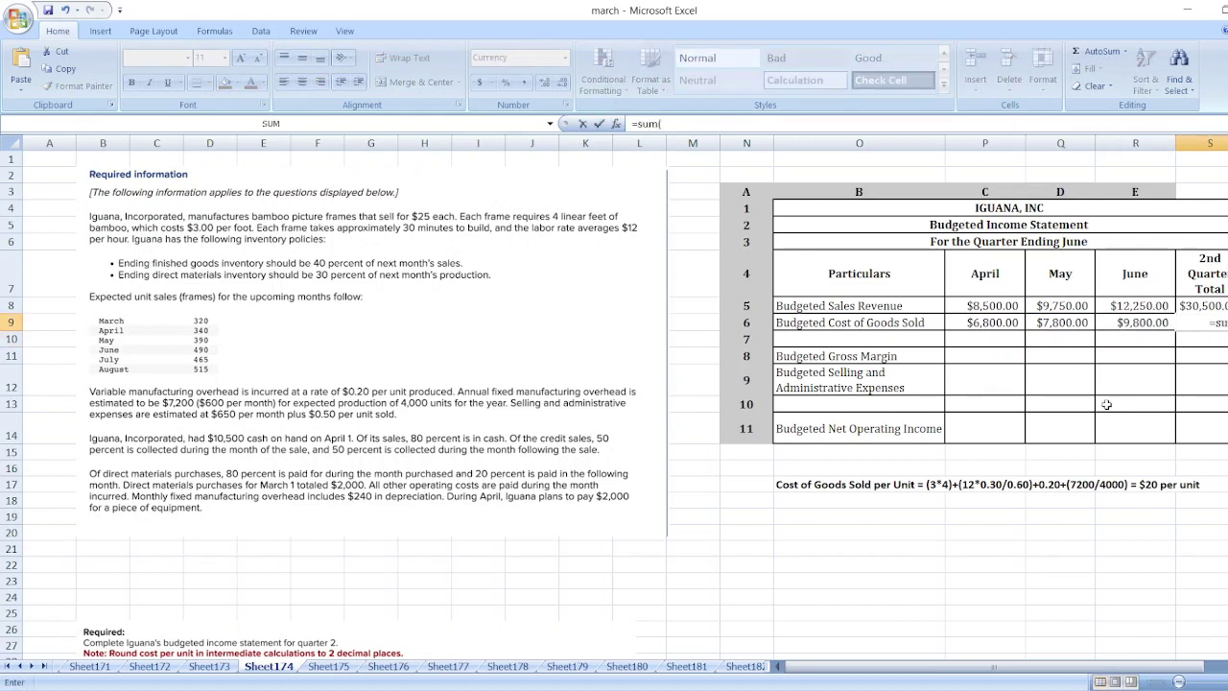
pyautogui.click(996, 322)
pyautogui.hotkey('shift', 'Right')
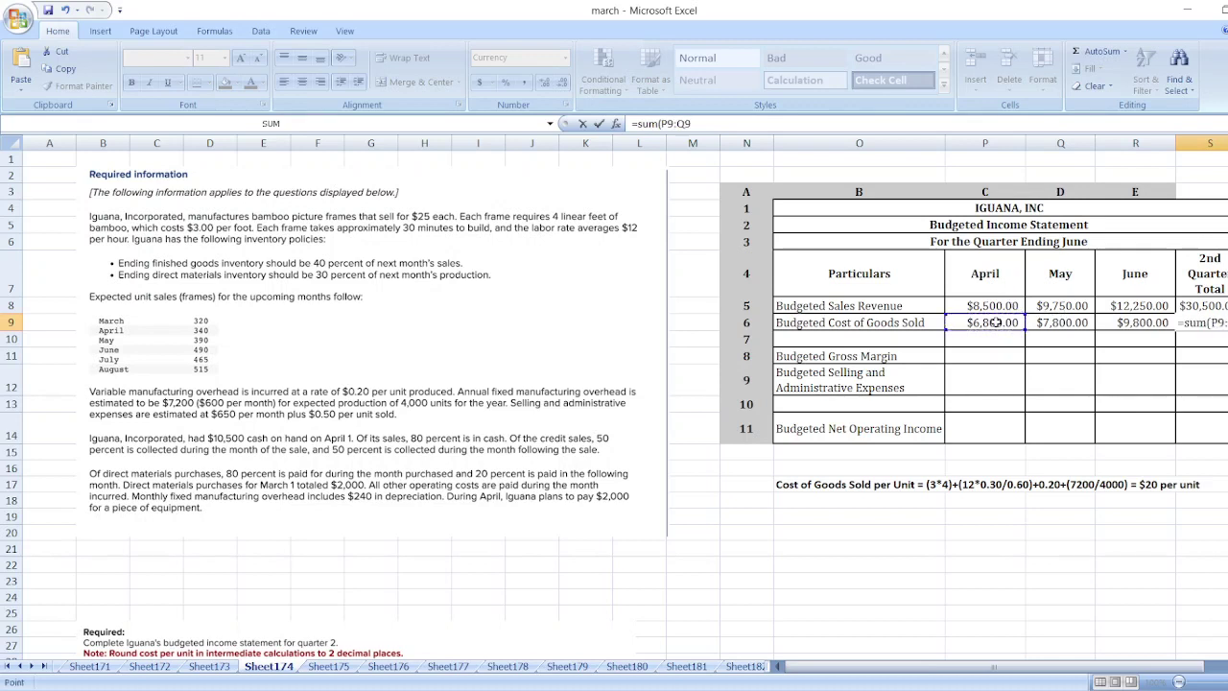
pyautogui.hotkey('shift', 'Right')
pyautogui.write(')')
pyautogui.press('Return')
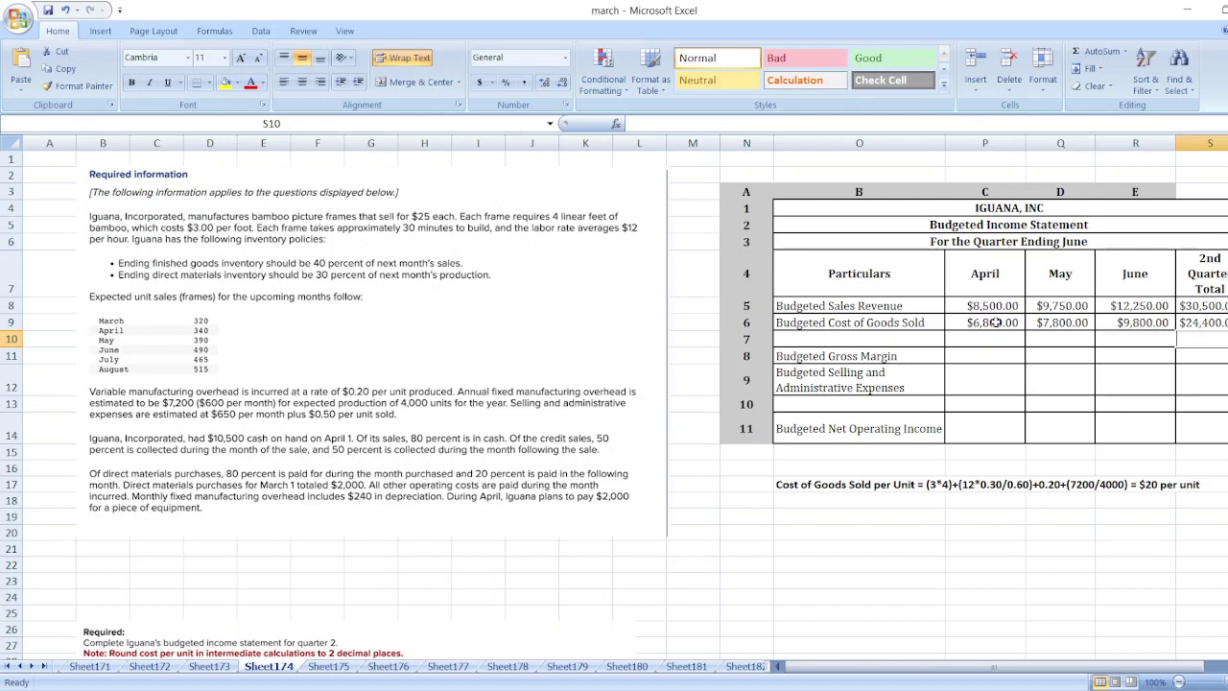
# Calculate April's budgeted gross margin in P11 as sales revenue minus cost of goods sold, =P8-P9
pyautogui.click(975, 358)
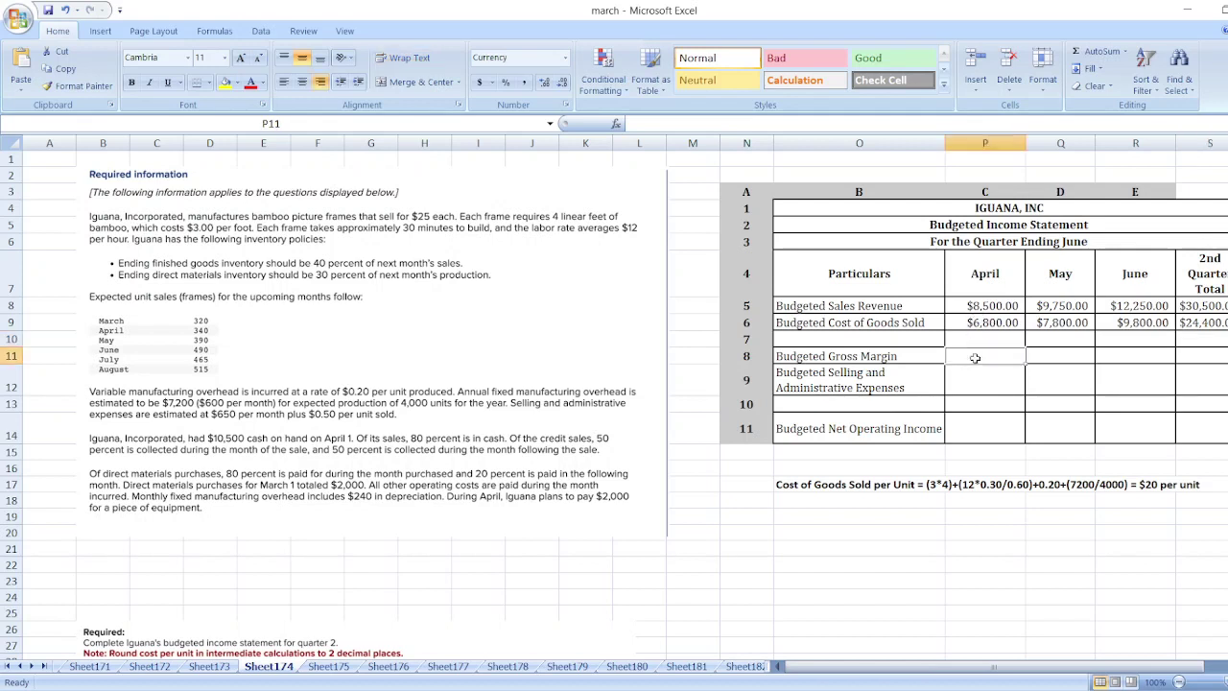
pyautogui.write('=')
pyautogui.press('Up')
pyautogui.press('Up')
pyautogui.press('Up')
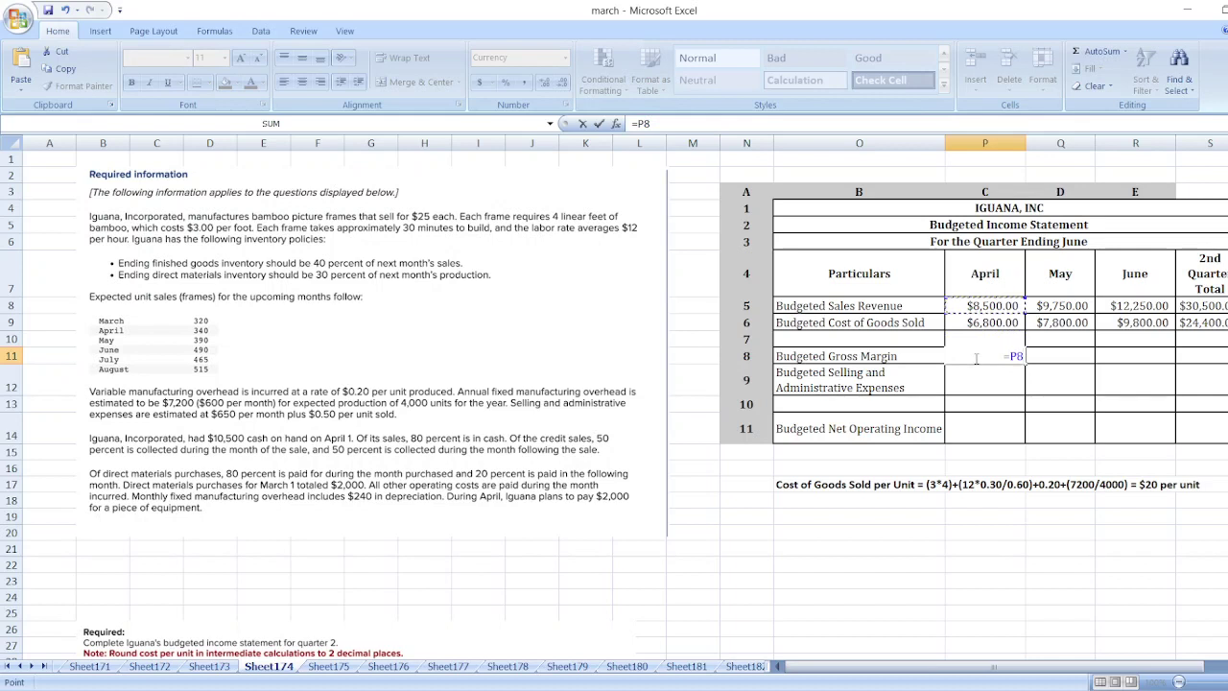
pyautogui.write('-')
pyautogui.press('Up')
pyautogui.press('Up')
pyautogui.press('Return')
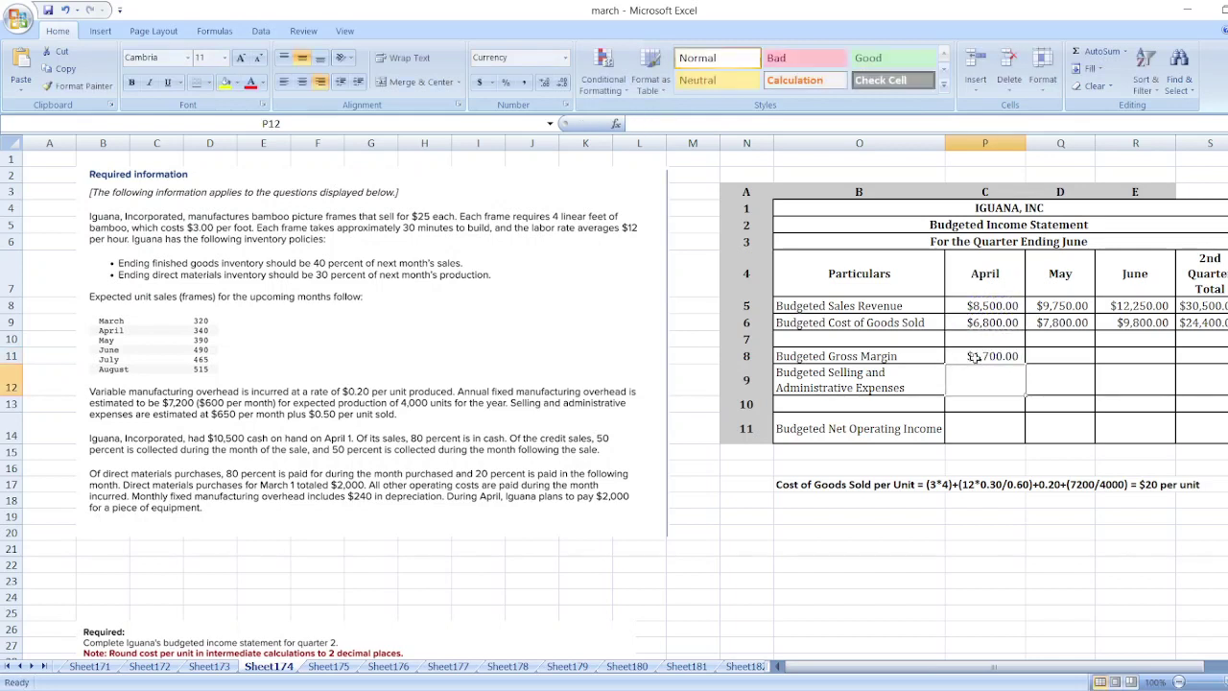
# Copy April's gross margin formula to May and June
pyautogui.hotkey('ctrl', 'c')
pyautogui.press('Right')
pyautogui.hotkey('ctrl', 'v')
pyautogui.press('Right')
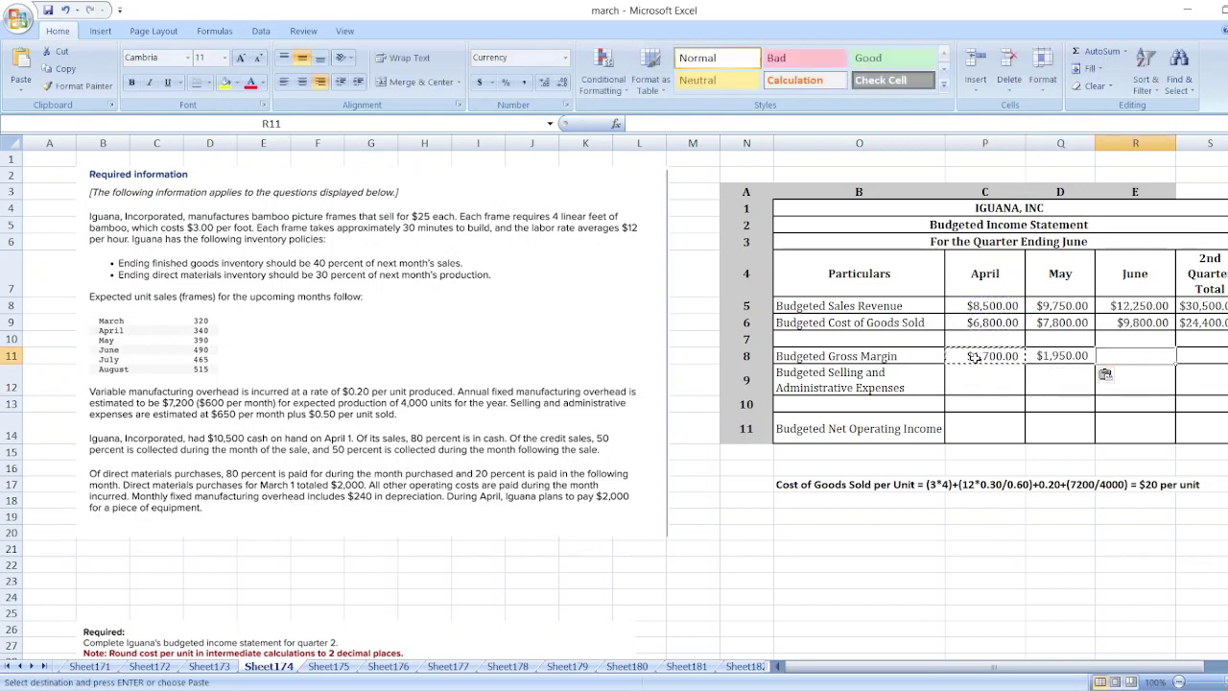
pyautogui.hotkey('ctrl', 'v')
pyautogui.press('Right')
pyautogui.press('Escape')
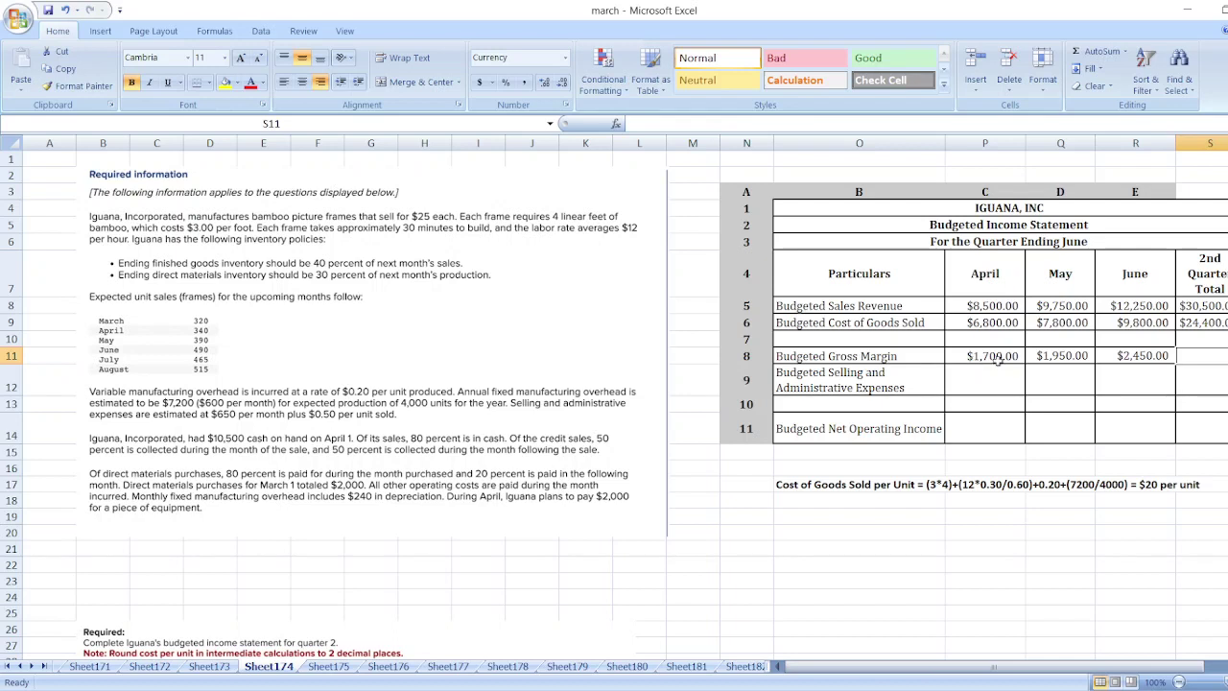
# Calculate the 2nd quarter total gross margin in S11 as =S8-S9
pyautogui.write('=')
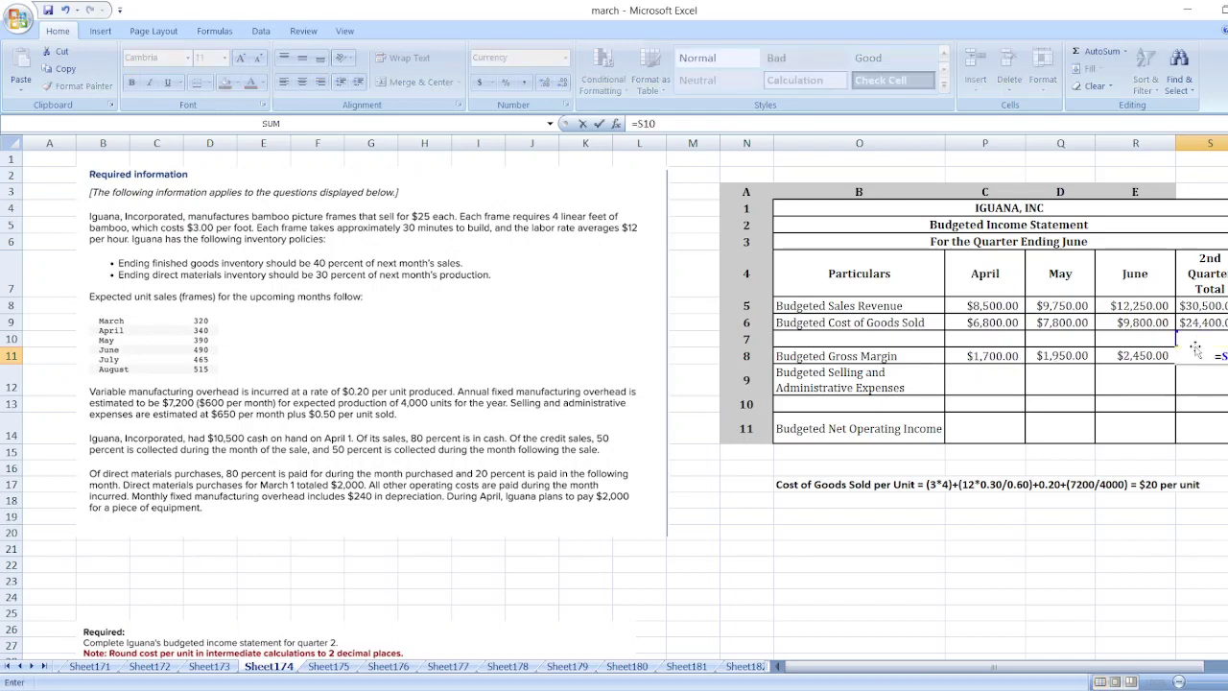
pyautogui.press('Up')
pyautogui.press('Up')
pyautogui.press('Up')
pyautogui.write('-')
pyautogui.press('Up')
pyautogui.press('Up')
pyautogui.press('Return')
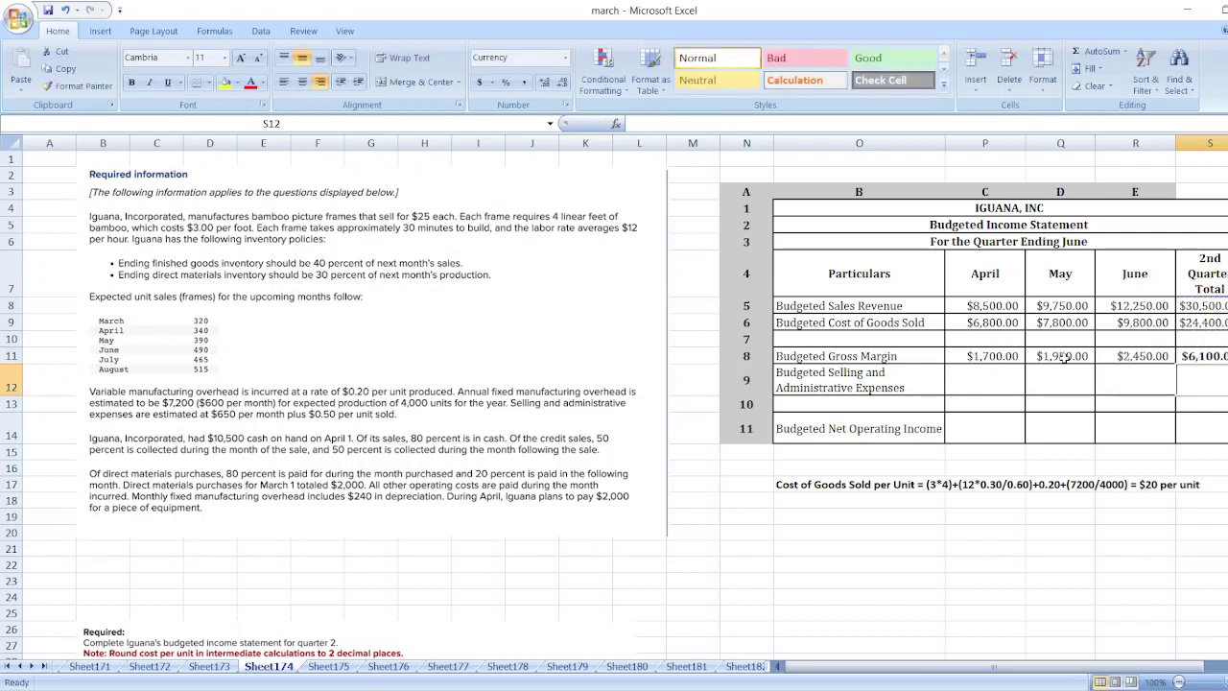
# Enter the budgeted selling and administrative expenses as =650+0.5034 for April and =650+0.5*390 for May
pyautogui.click(968, 375)
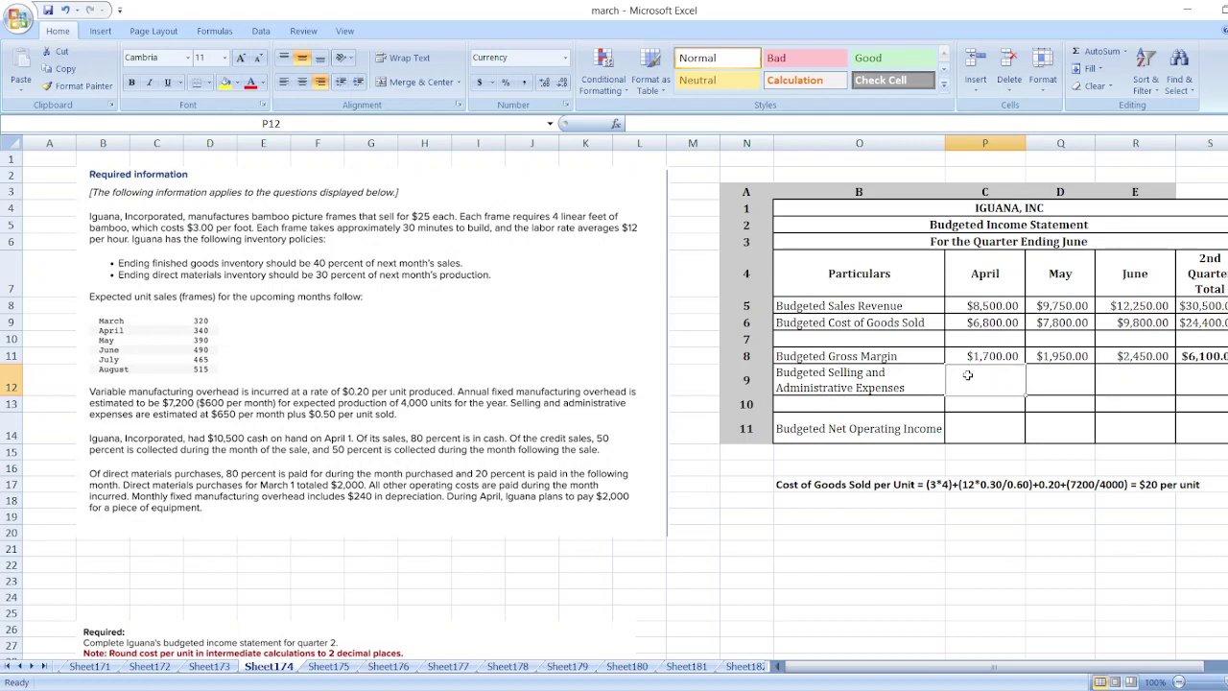
pyautogui.write('=')
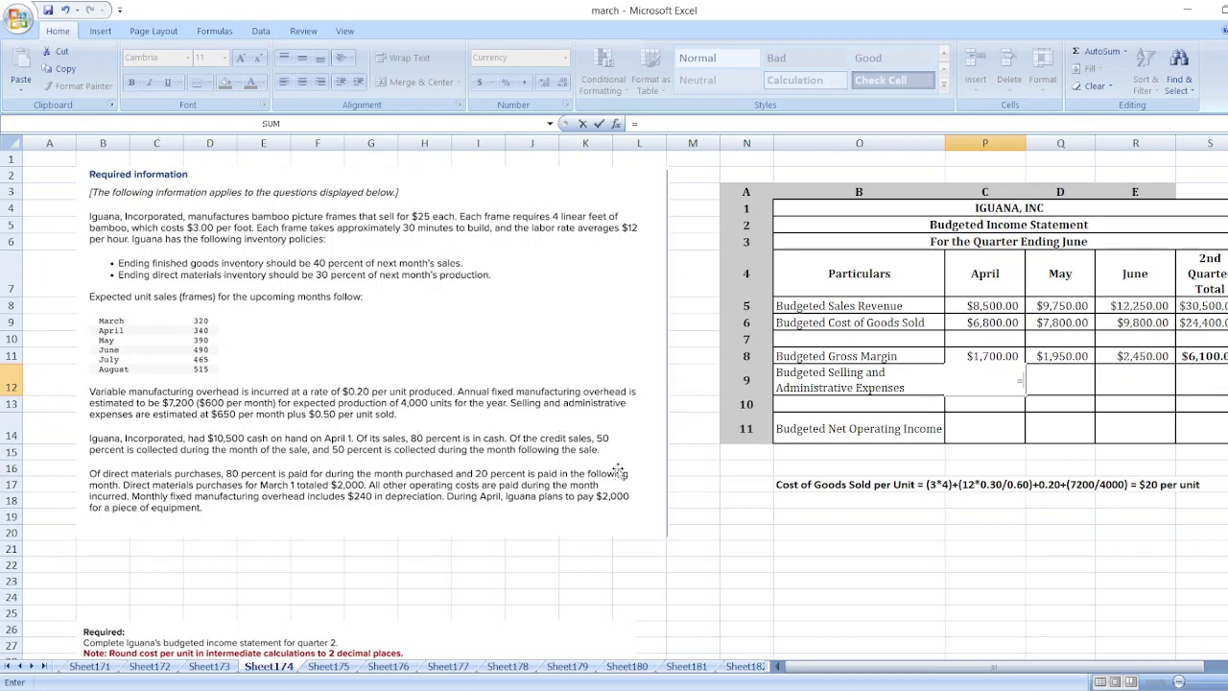
pyautogui.write('650+0.50')
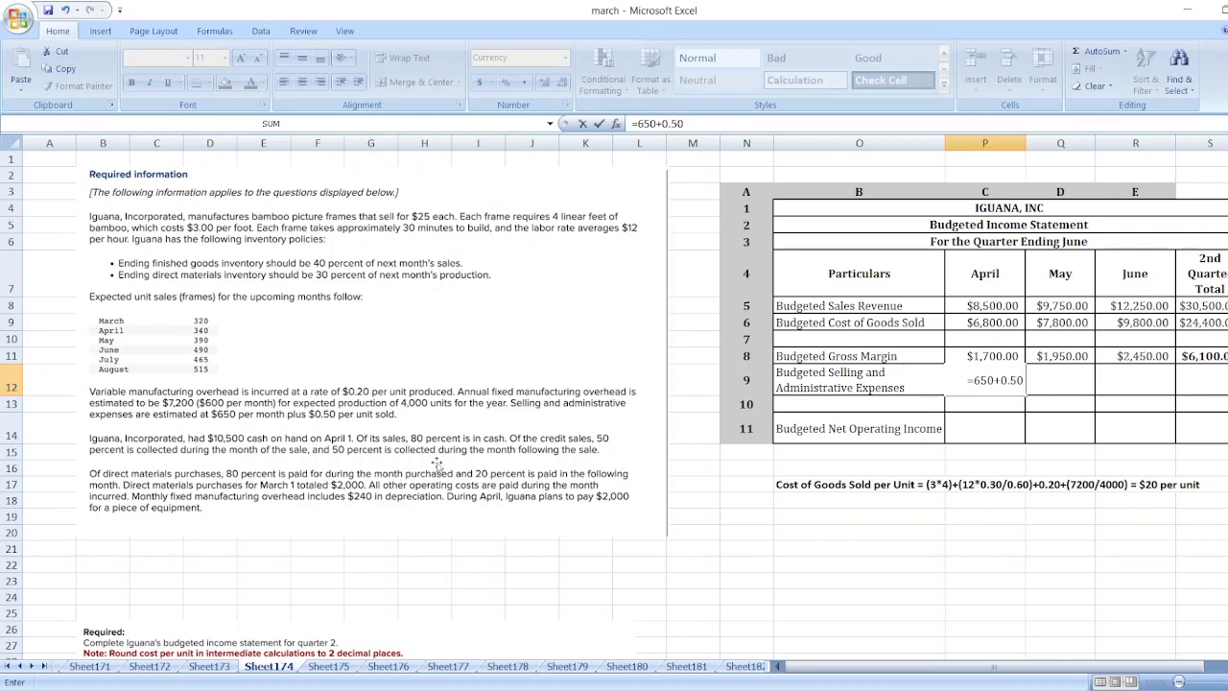
pyautogui.write('*1')
pyautogui.press('Tab')
pyautogui.write('=650+')
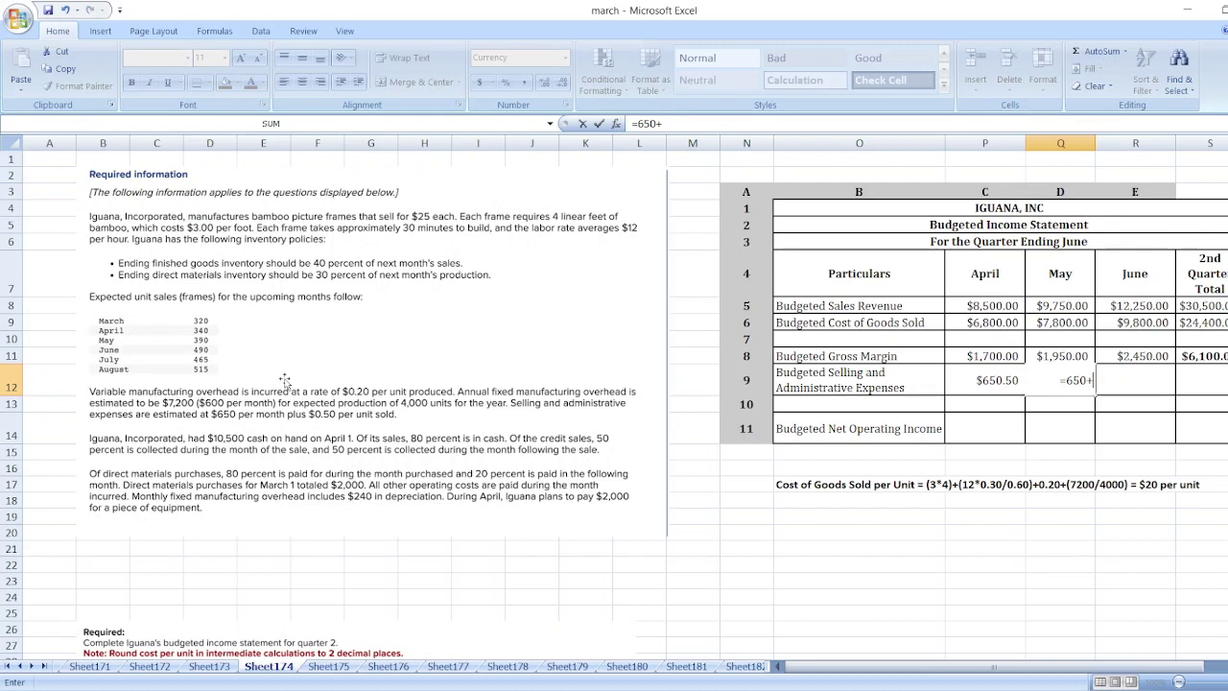
pyautogui.write('0.5*390')
pyautogui.press('Return')
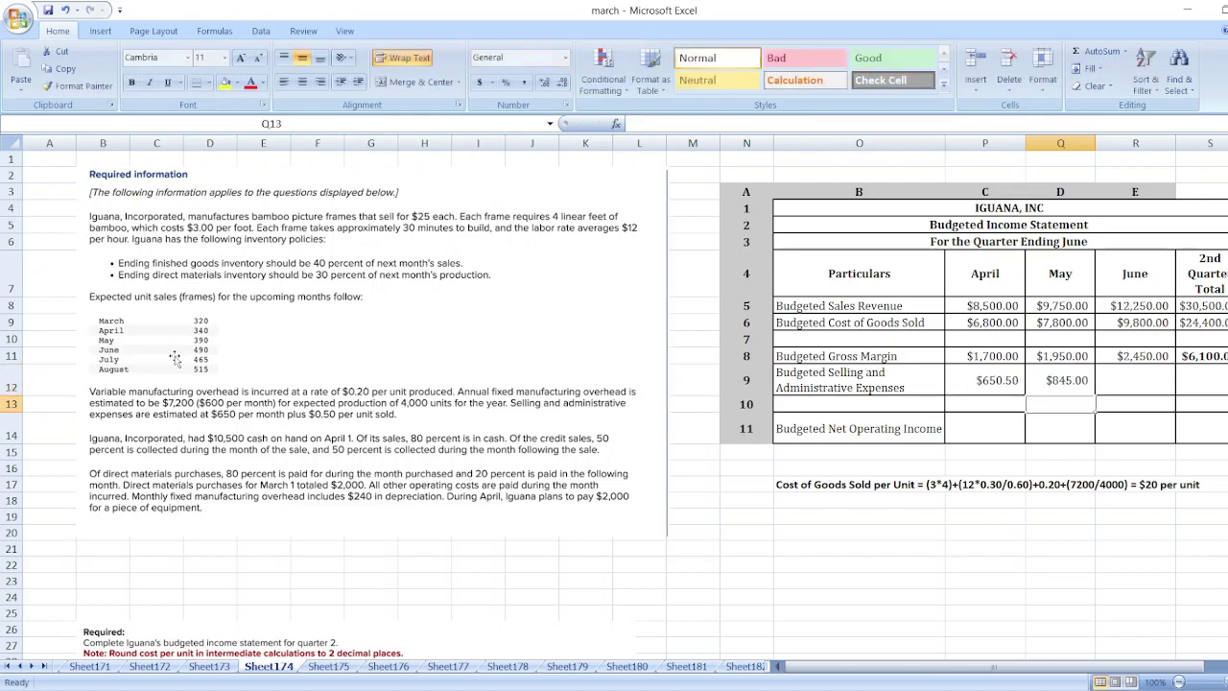
# Correct April's selling and administrative expenses formula in P12 to =650+0.5*34
pyautogui.click(971, 399)
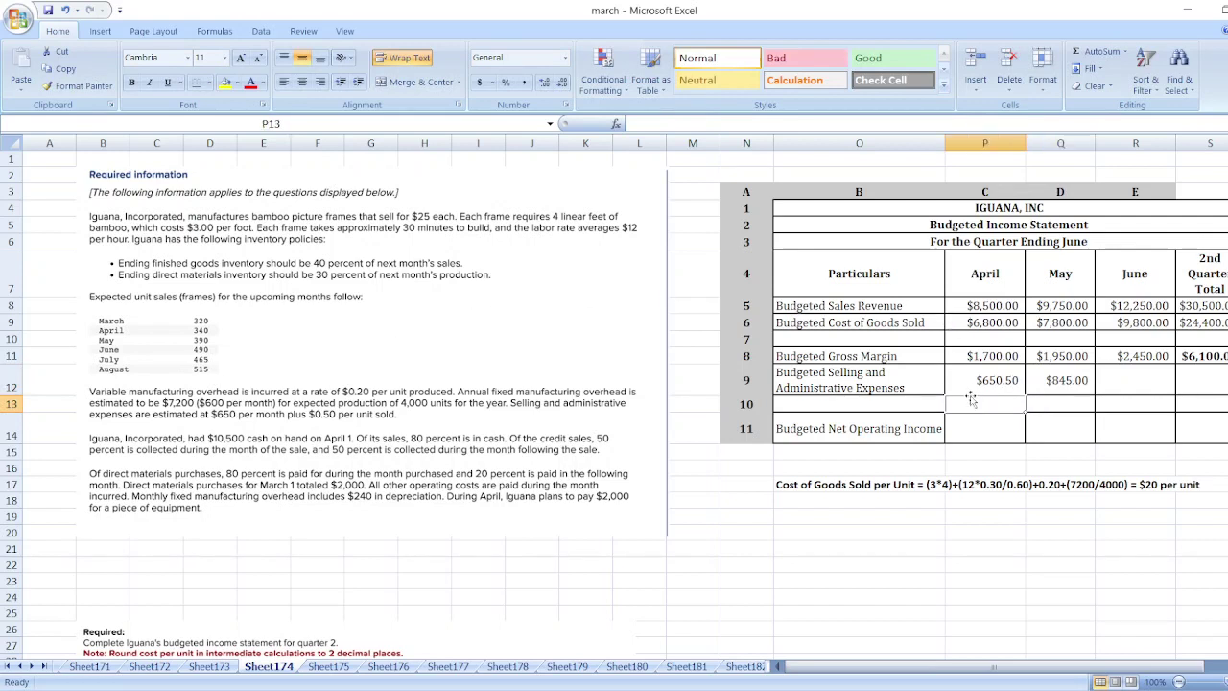
pyautogui.press('Up')
pyautogui.press('Left')
pyautogui.press('Right')
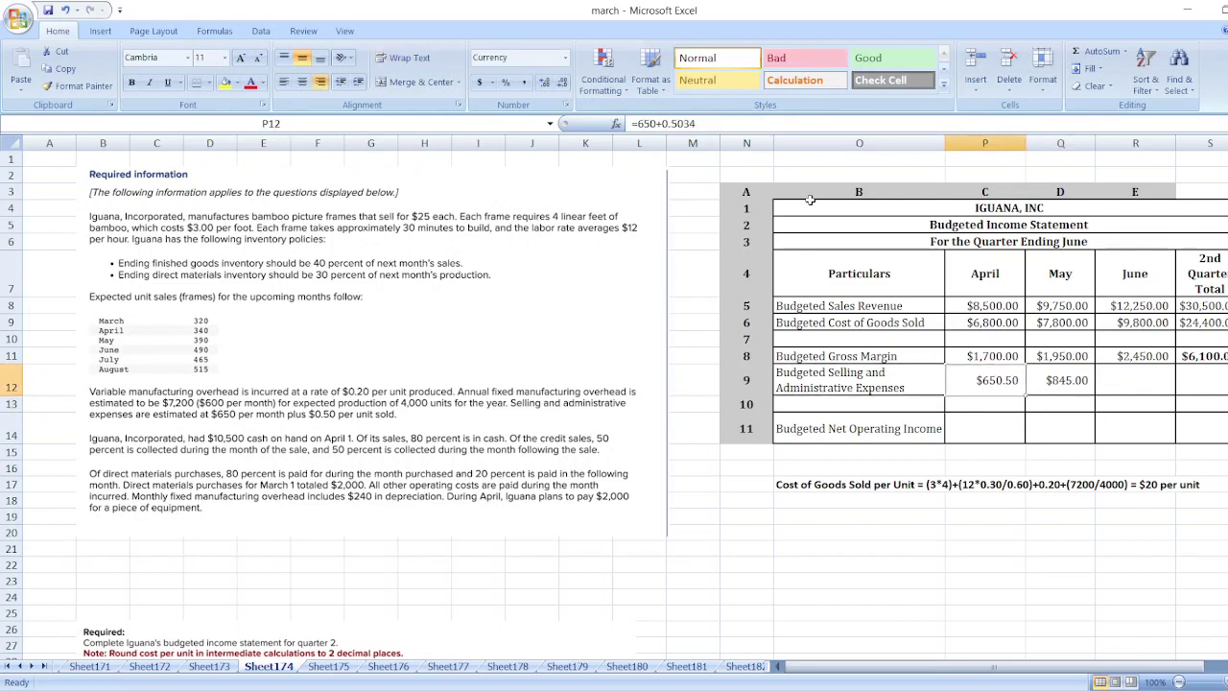
pyautogui.click(677, 125)
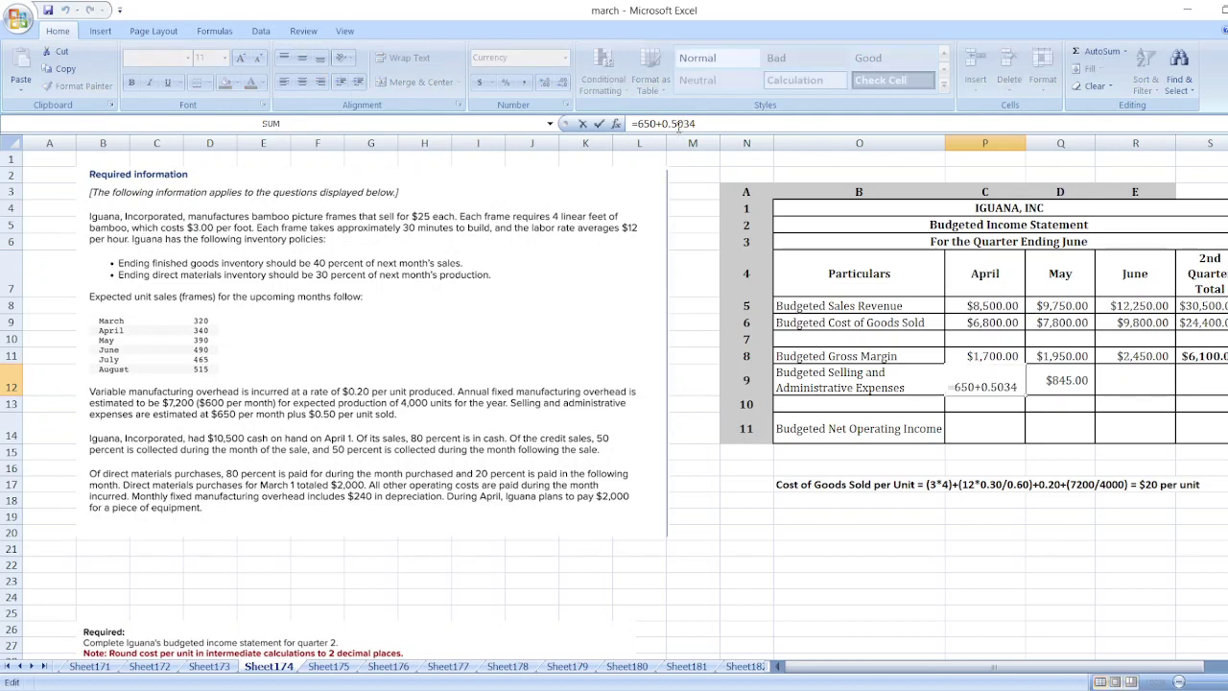
pyautogui.write('*')
pyautogui.press('Return')
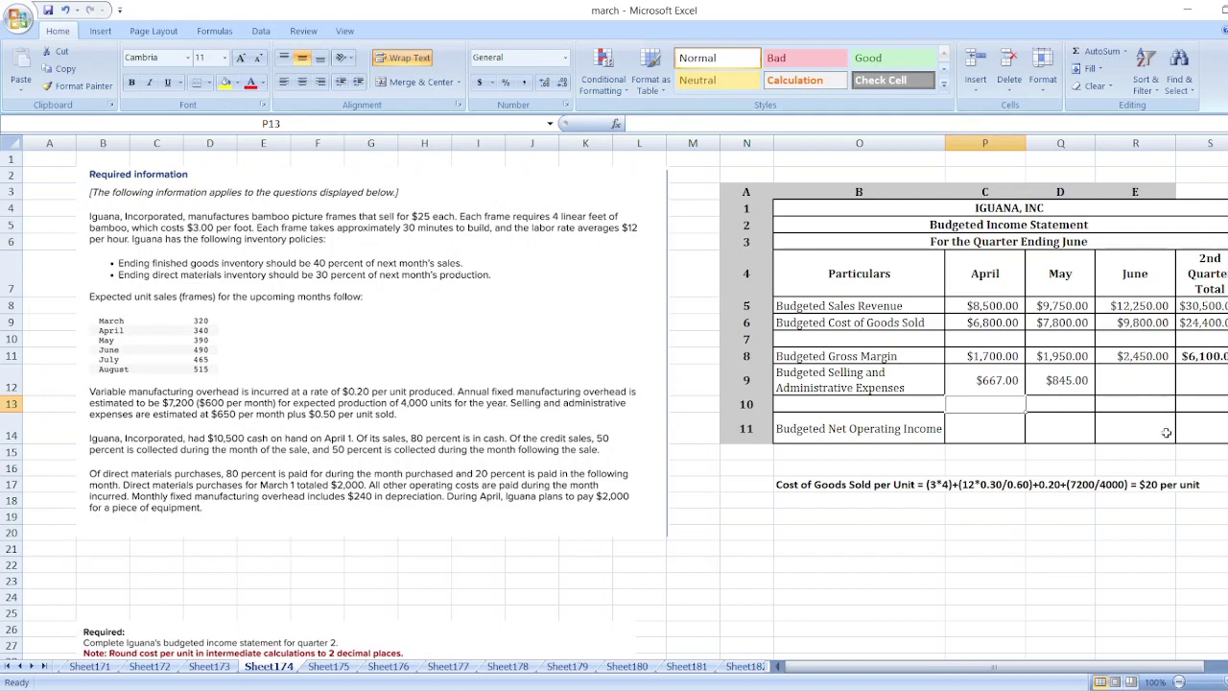
# Copy May's selling and administrative expenses formula to June and change it to =650+0.5*490
pyautogui.click(1083, 382)
pyautogui.hotkey('ctrl', 'c')
pyautogui.click(1126, 379)
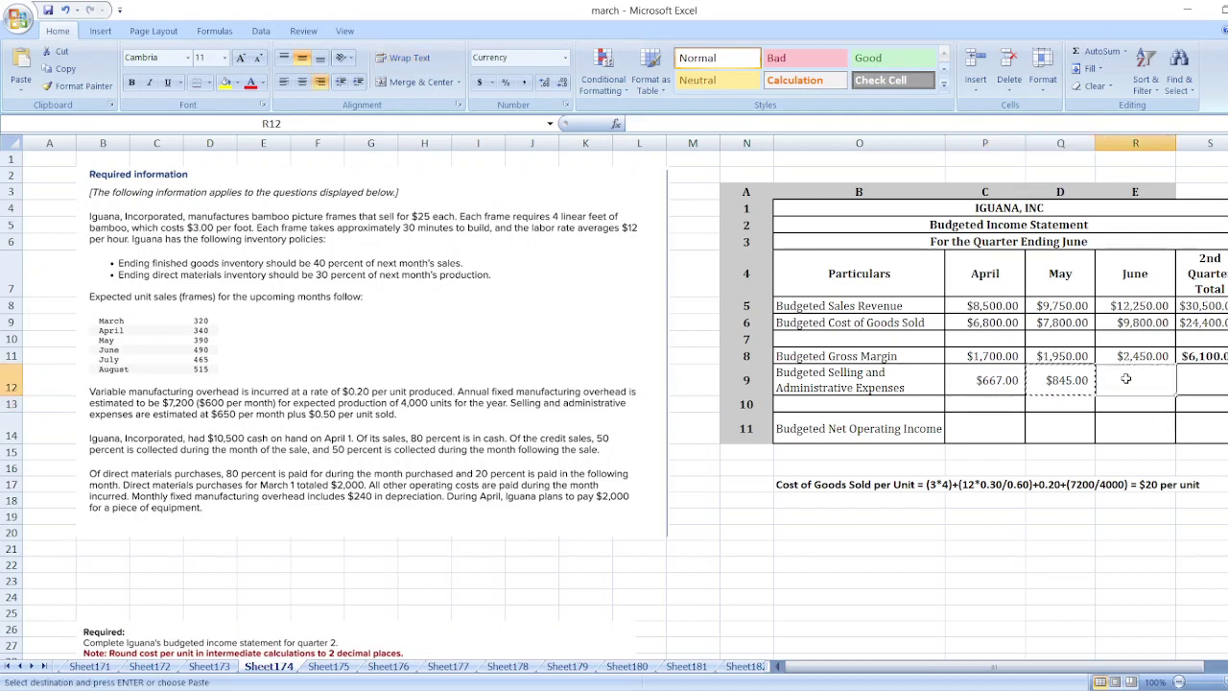
pyautogui.hotkey('ctrl', 'v')
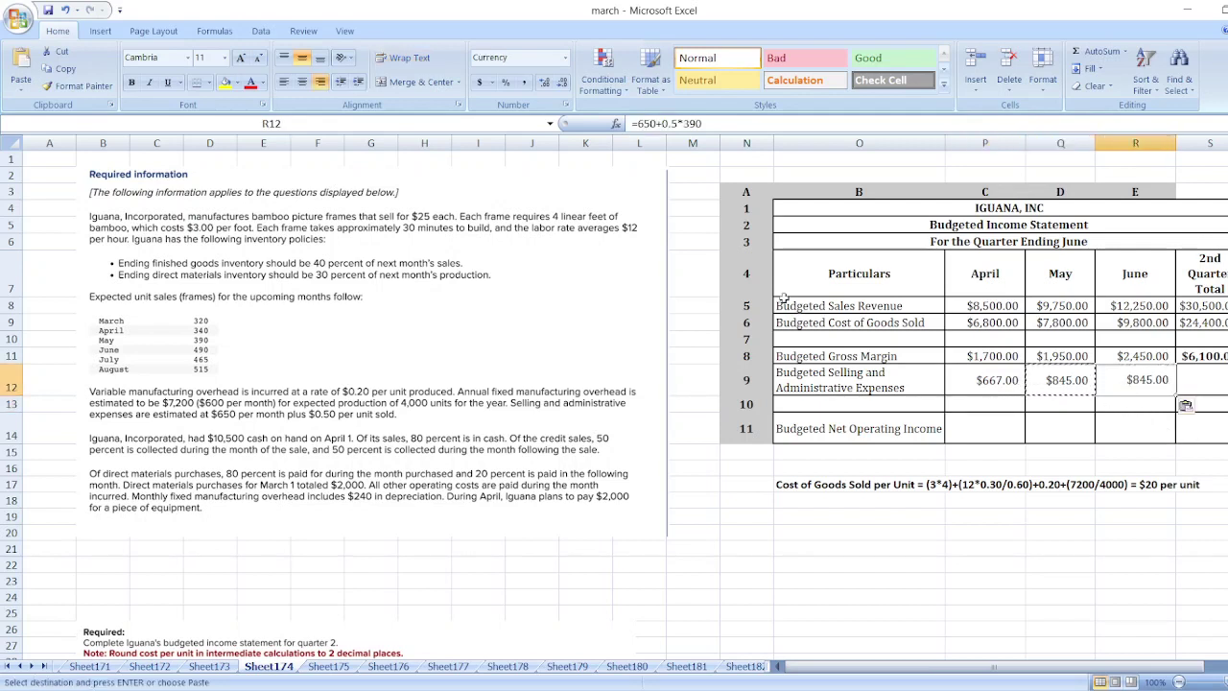
pyautogui.click(683, 125)
pyautogui.press('Delete')
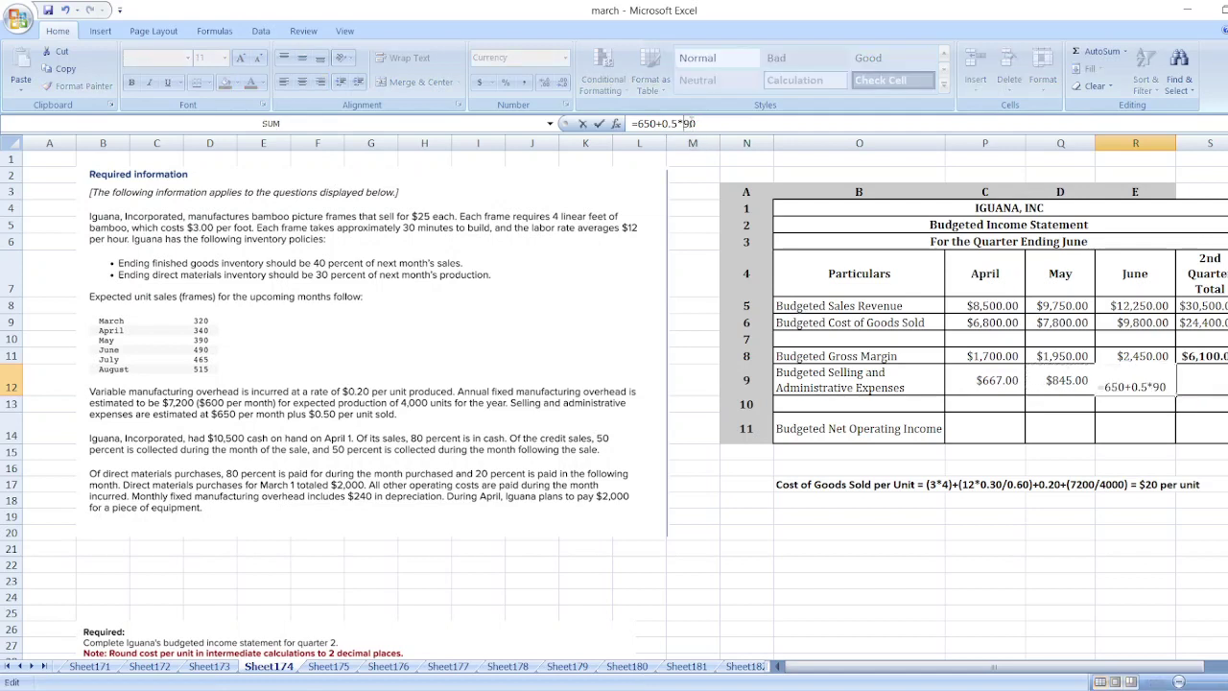
pyautogui.write('4')
pyautogui.press('Return')
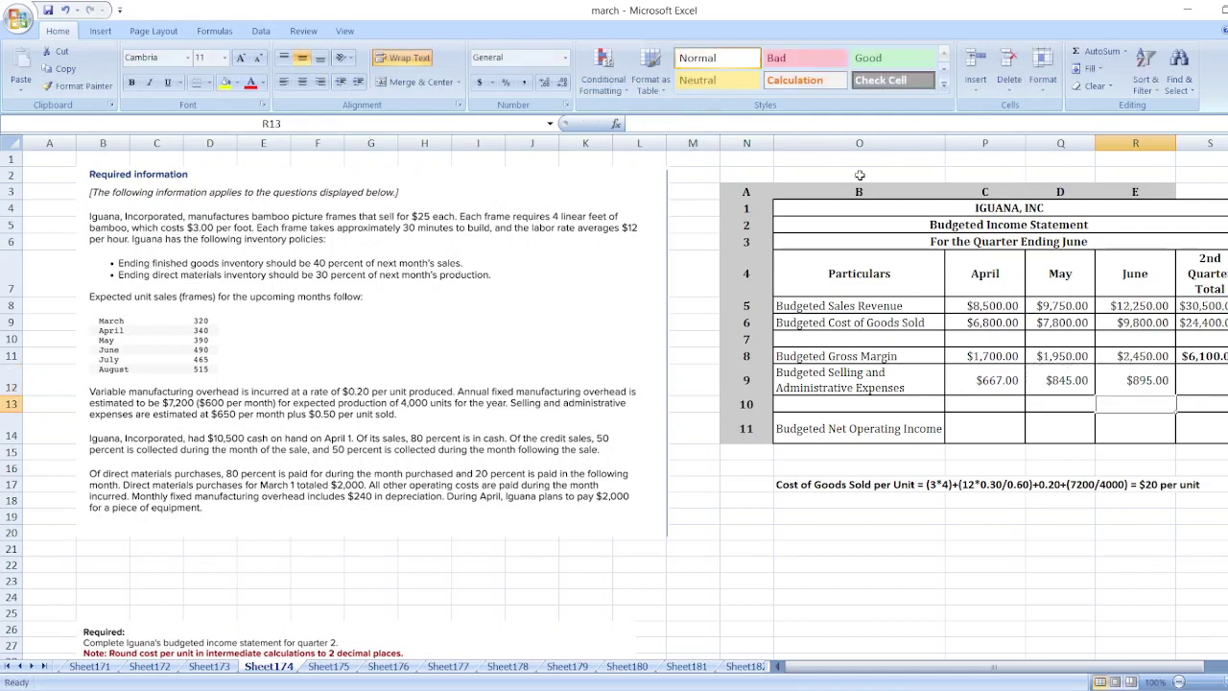
# Change April's selling and administrative expenses formula in P12 to =650+0.5*340
pyautogui.click(1067, 376)
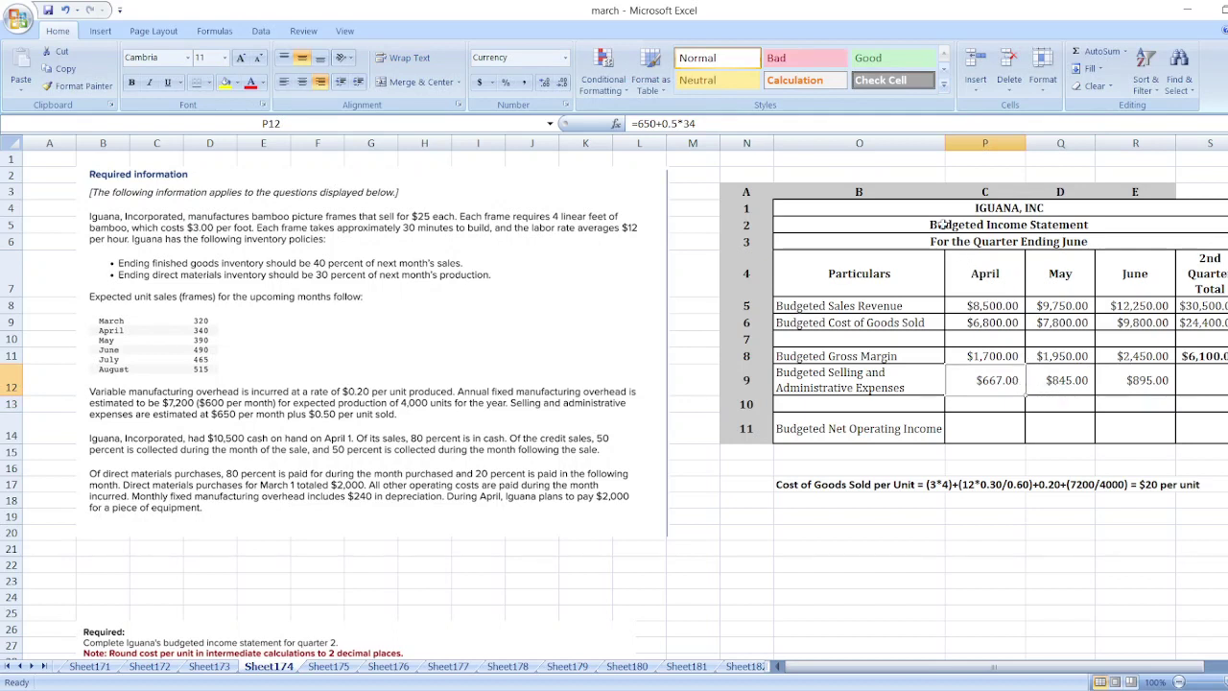
pyautogui.click(782, 121)
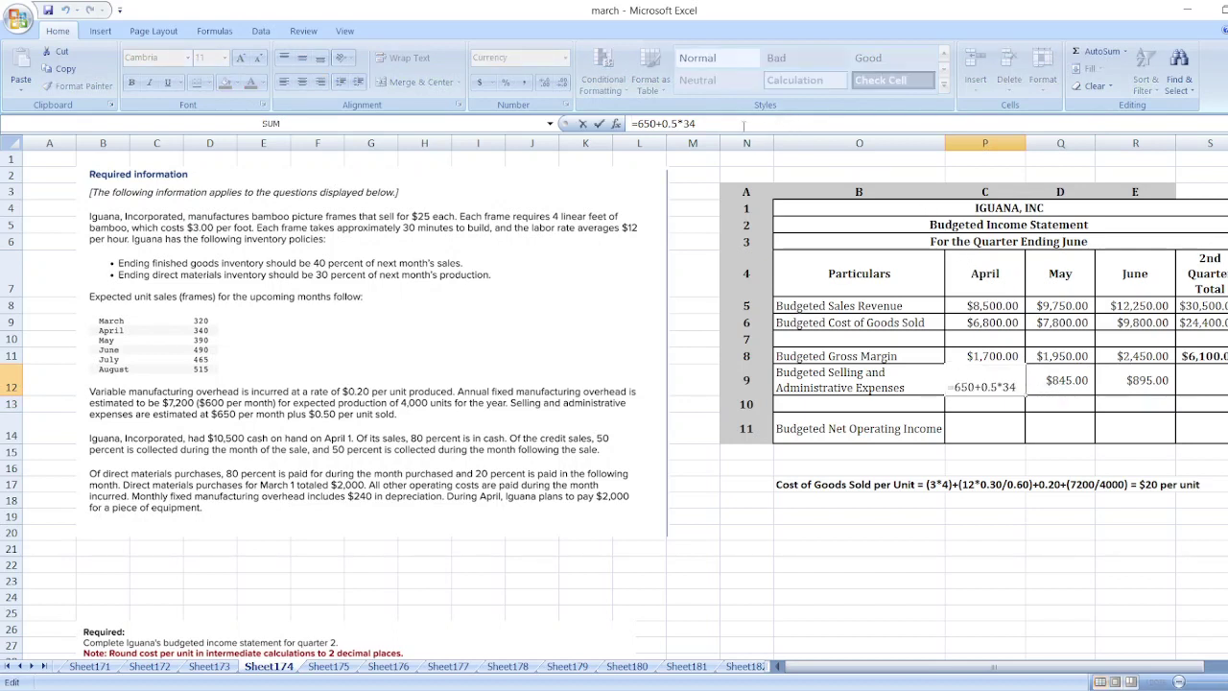
pyautogui.write('0')
pyautogui.press('Return')
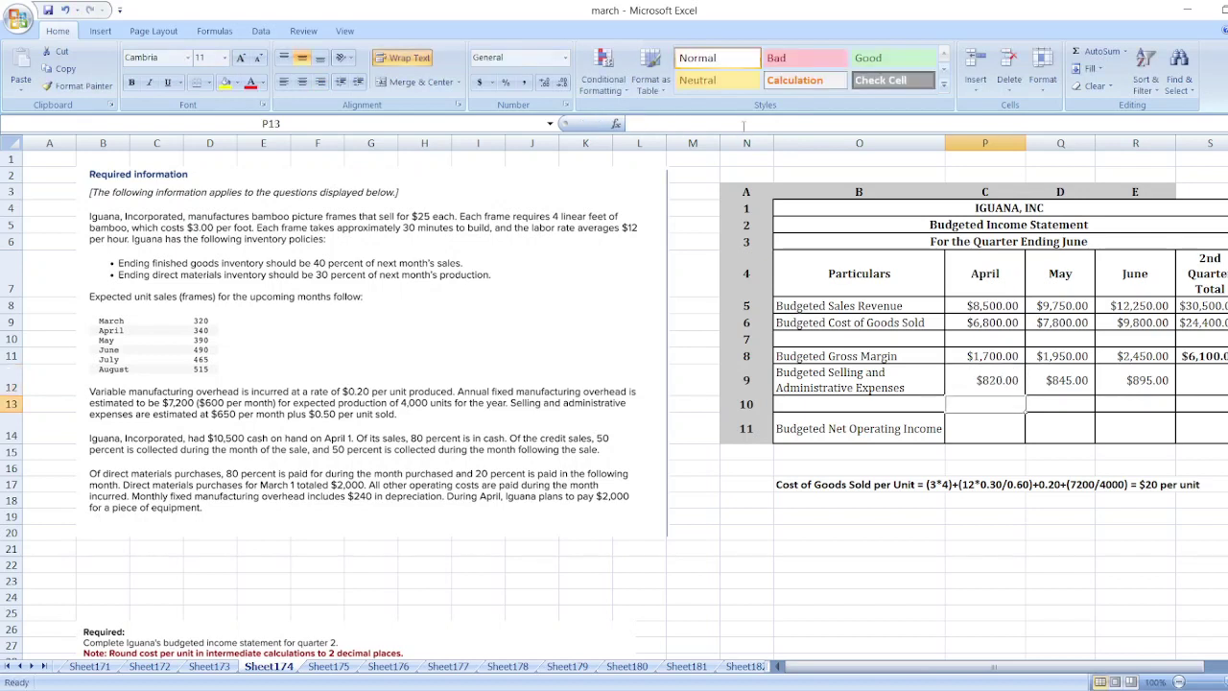
# Total the April to June selling and administrative expenses in S12 with a SUM of P12:R12
pyautogui.click(1188, 380)
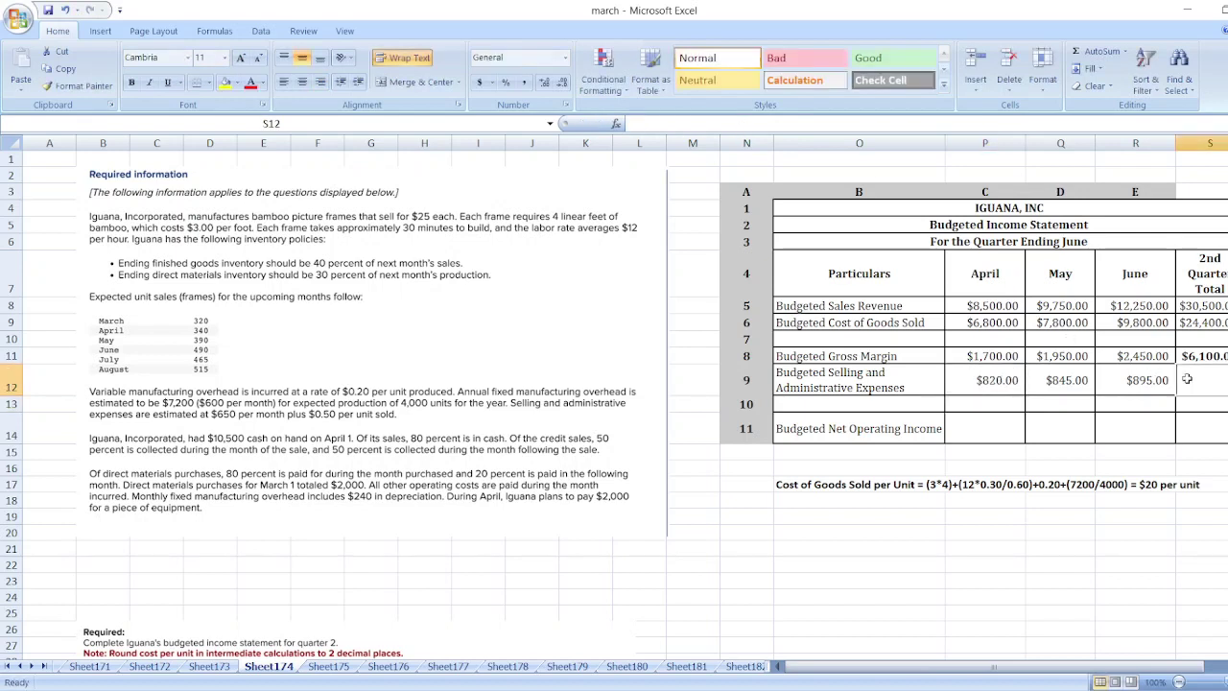
pyautogui.write('=sum(')
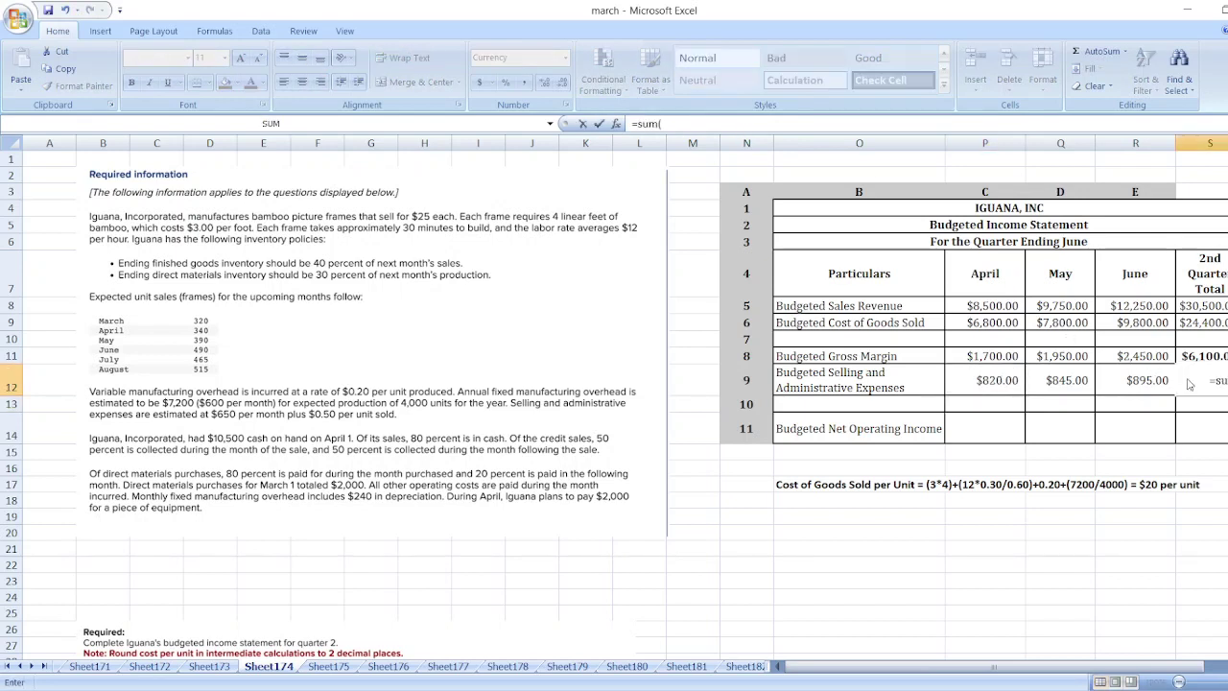
pyautogui.moveTo(972, 380); pyautogui.dragTo(1135, 380)
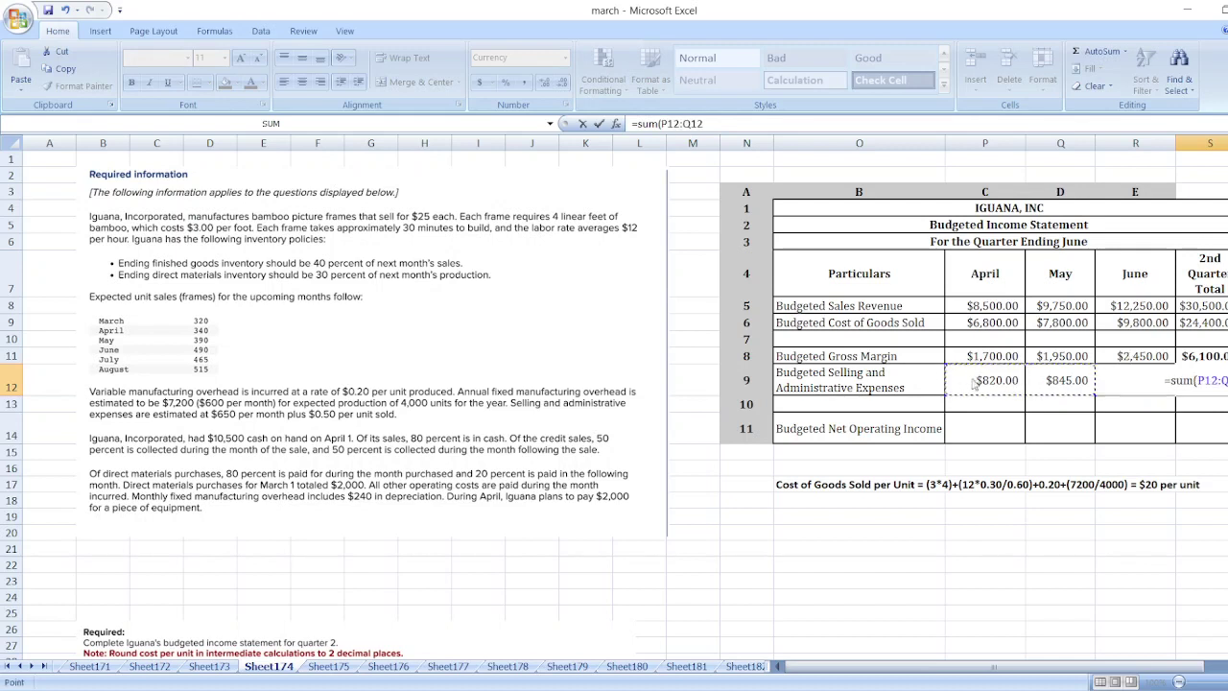
pyautogui.write(')')
pyautogui.press('Return')
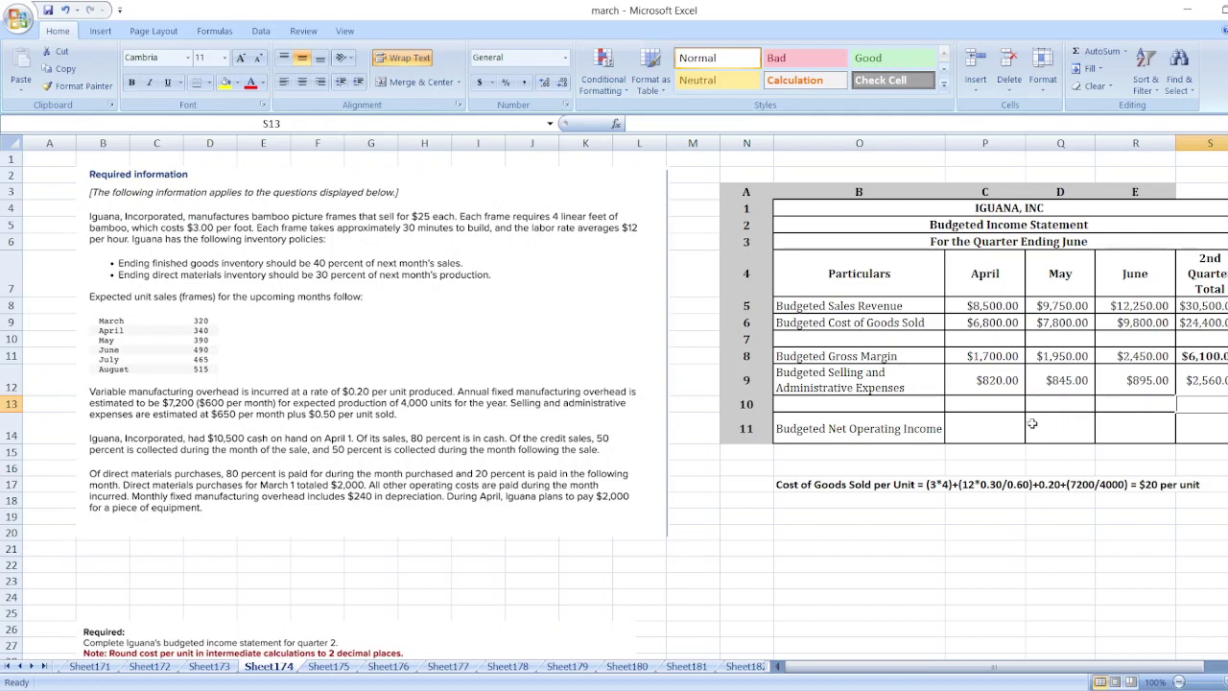
# Calculate April's budgeted net operating income in P14 as gross margin minus selling and administrative expenses, =P11-P12
pyautogui.click(1005, 437)
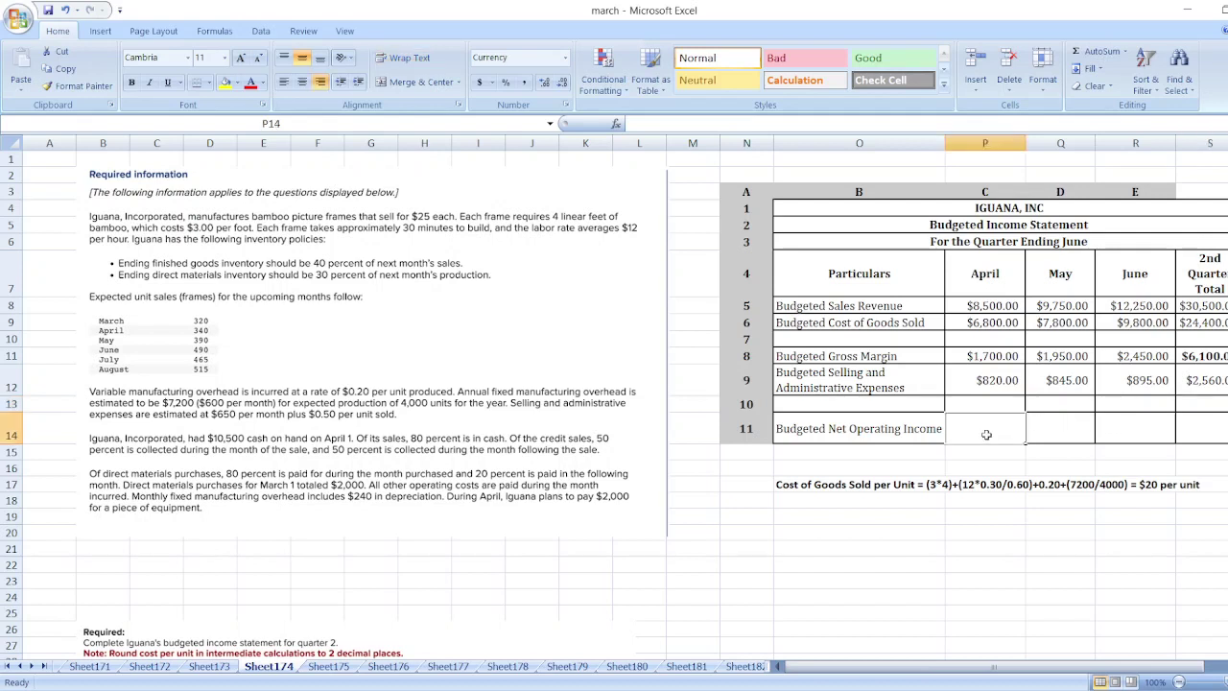
pyautogui.write('=')
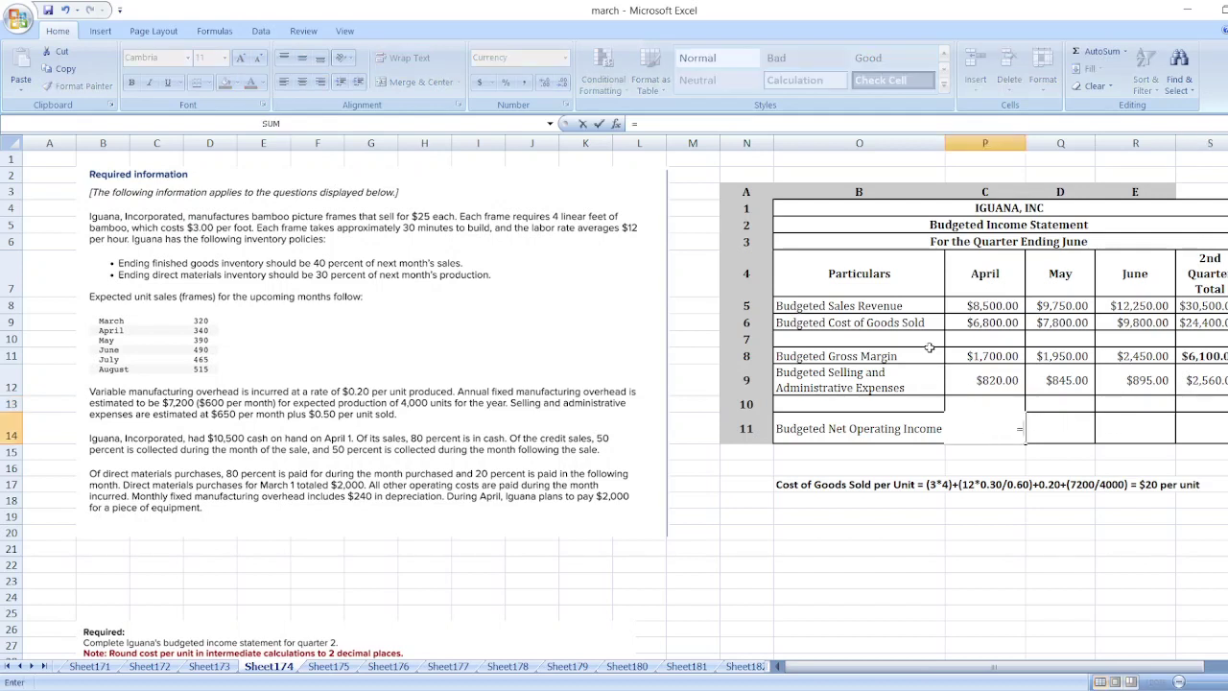
pyautogui.click(979, 358)
pyautogui.write('-P12')
pyautogui.press('Return')
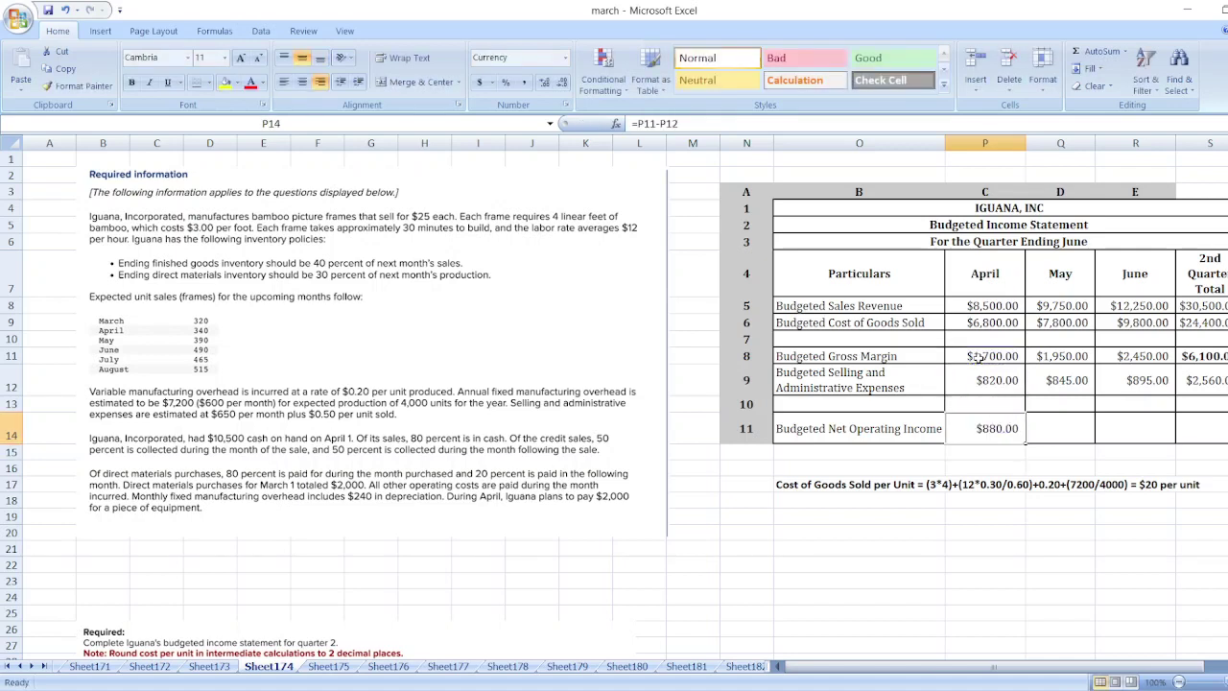
# Copy April's net operating income formula to May, June and the quarter total in Q14, R14 and S14
pyautogui.hotkey('ctrl', 'c')
pyautogui.press('Right')
pyautogui.hotkey('ctrl', 'v')
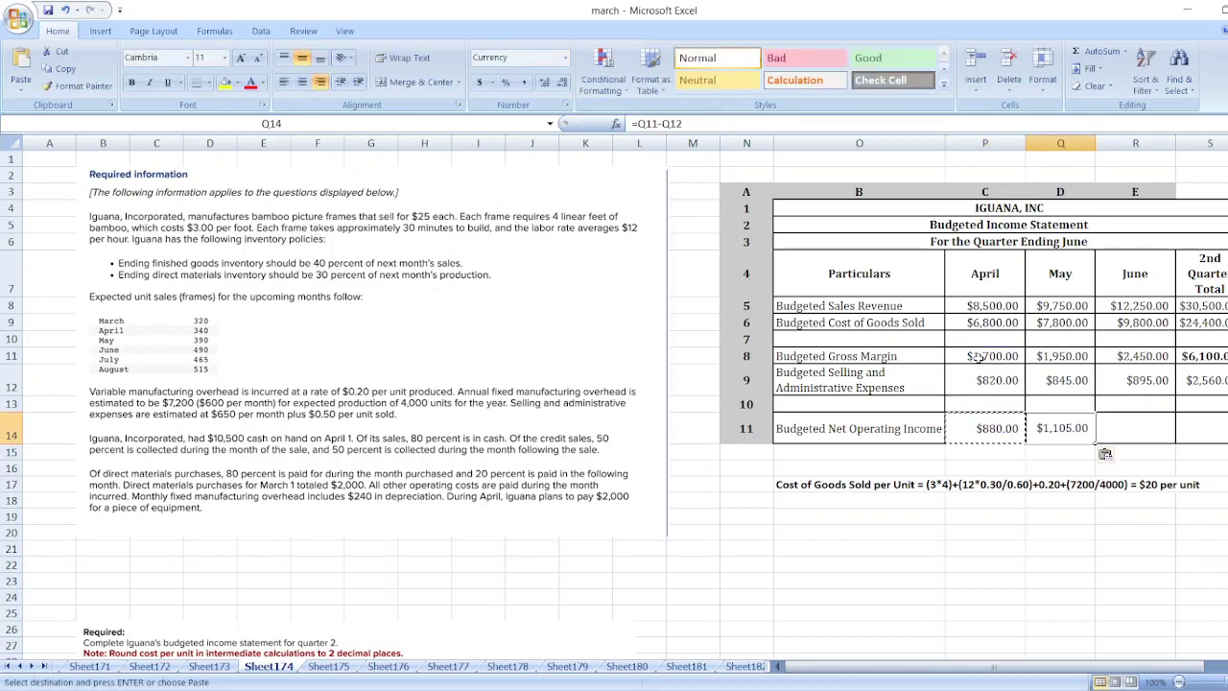
pyautogui.press('Right')
pyautogui.hotkey('ctrl', 'v')
pyautogui.press('Right')
pyautogui.hotkey('ctrl', 'v')
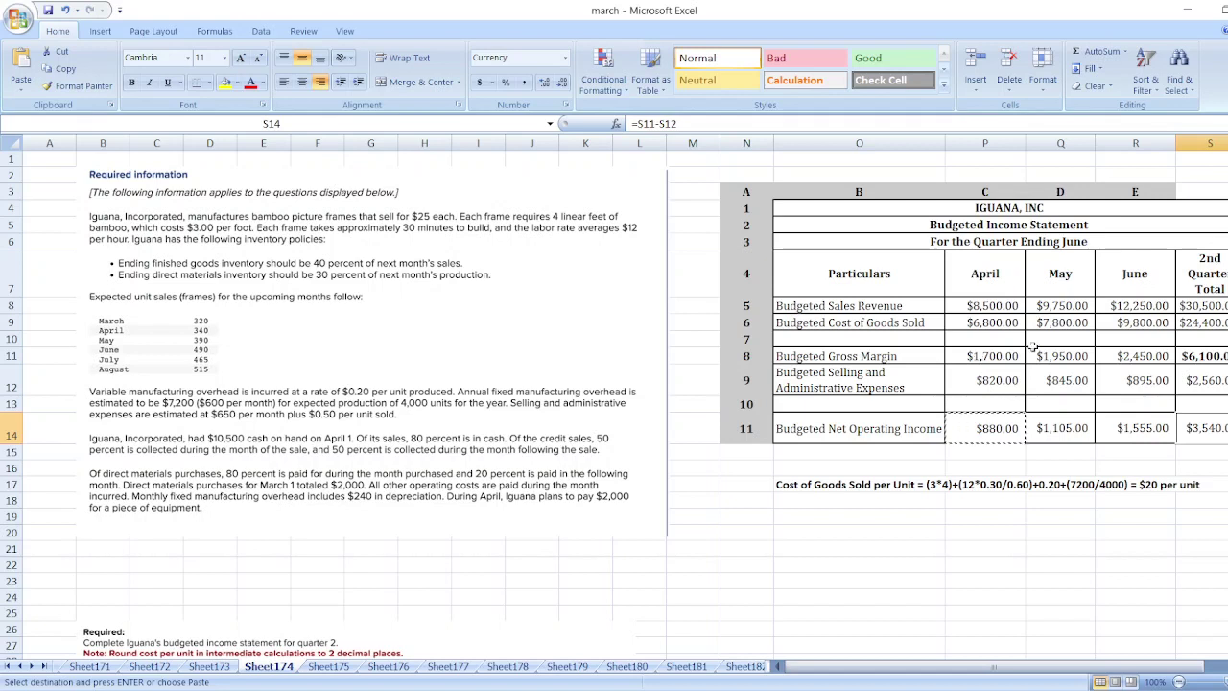
pyautogui.click(1030, 516)
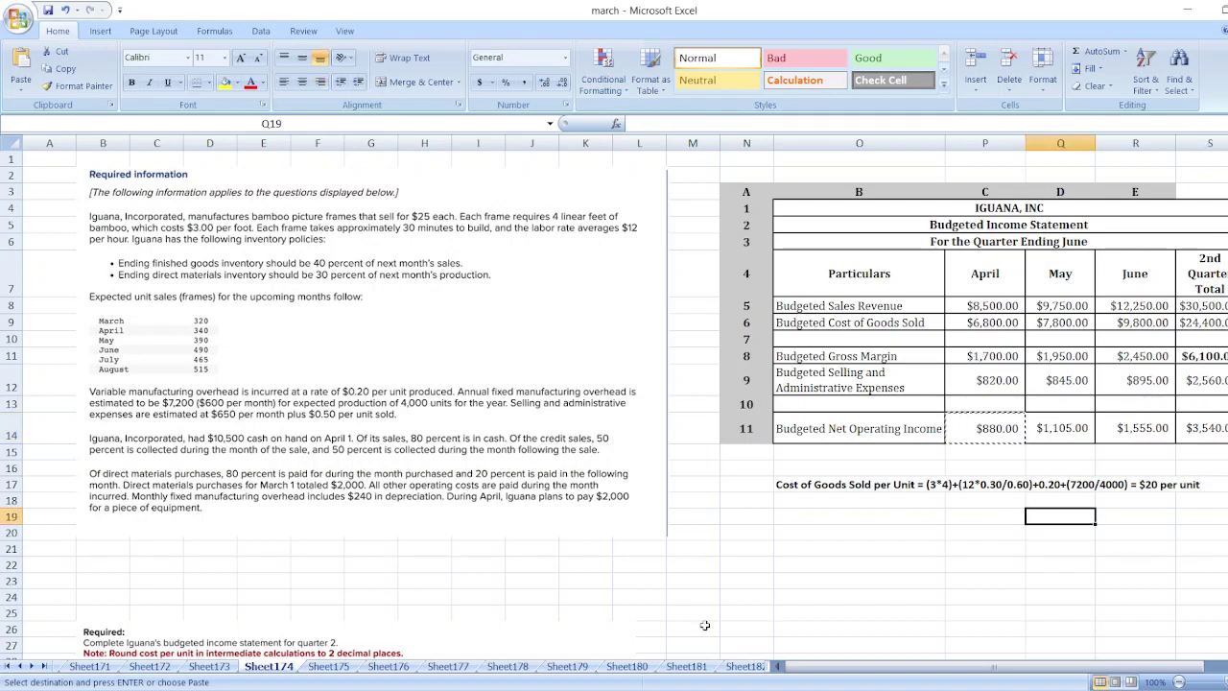